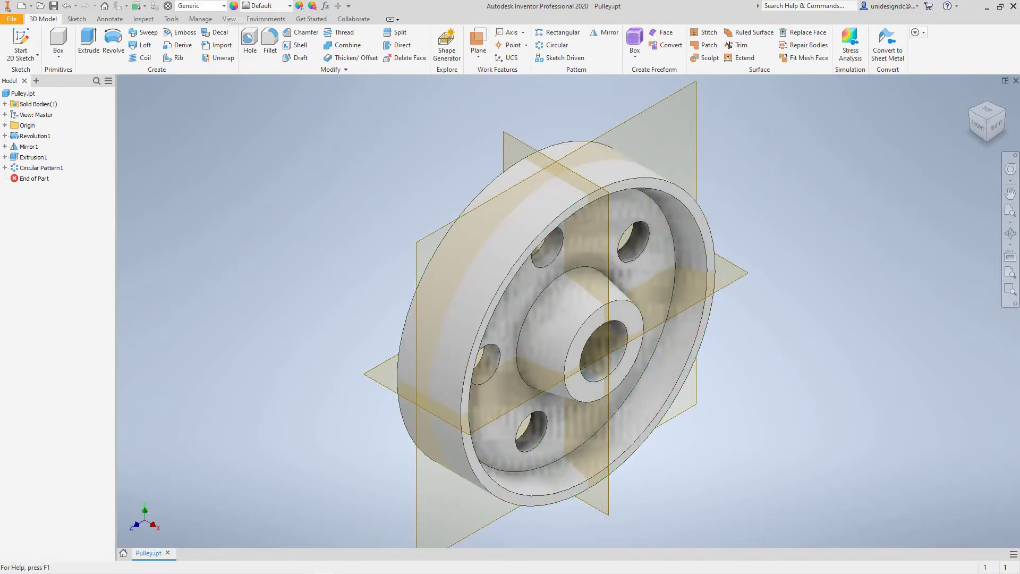
- Assign the Stainless Steel material from the Inventor Material Library to the pulley part
click(223, 5)
scroll(226, 348, down, 2)
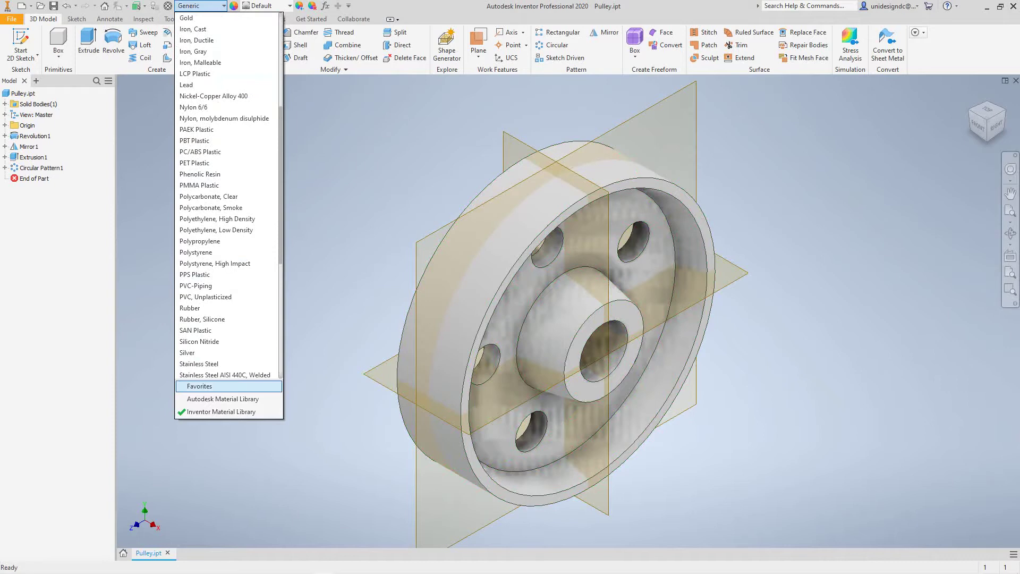
scroll(225, 287, up, 6)
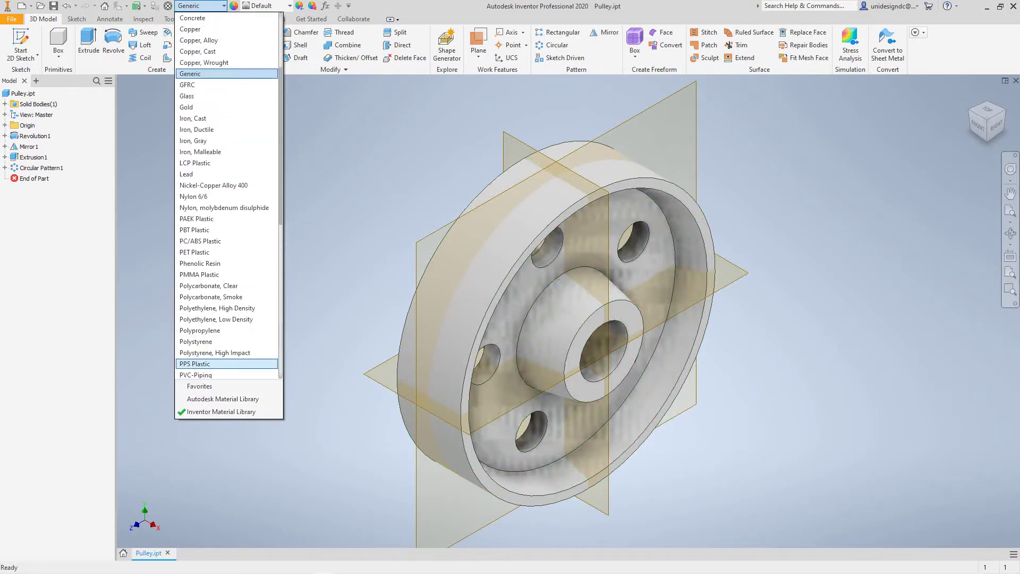
scroll(226, 308, up, 1)
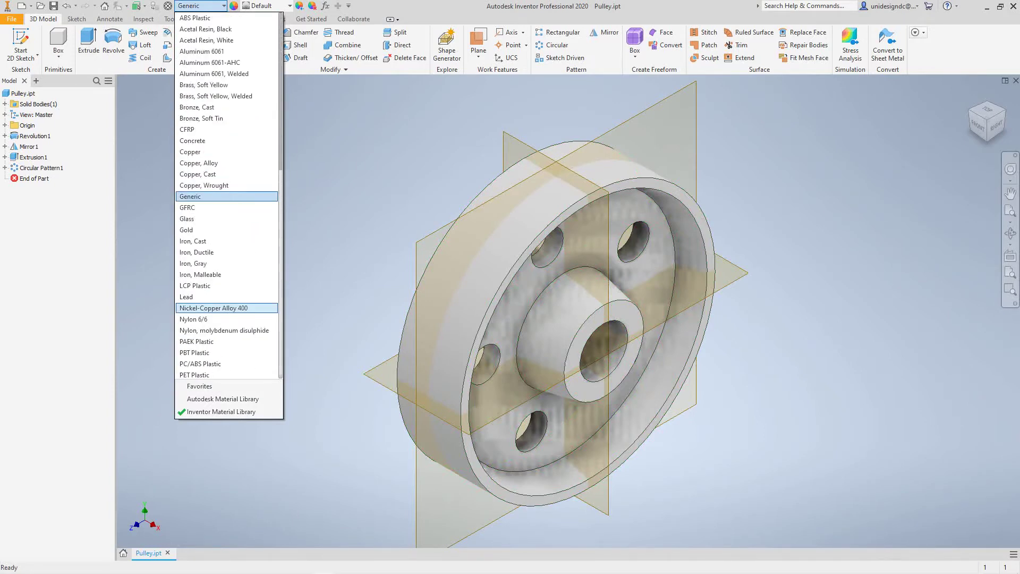
scroll(226, 230, down, 3)
scroll(225, 230, down, 5)
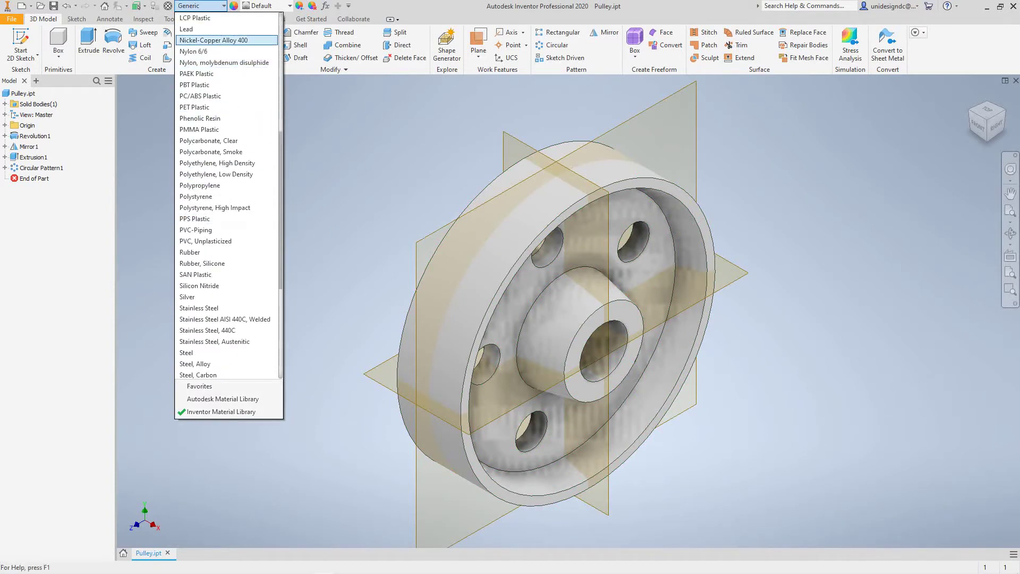
scroll(226, 119, down, 5)
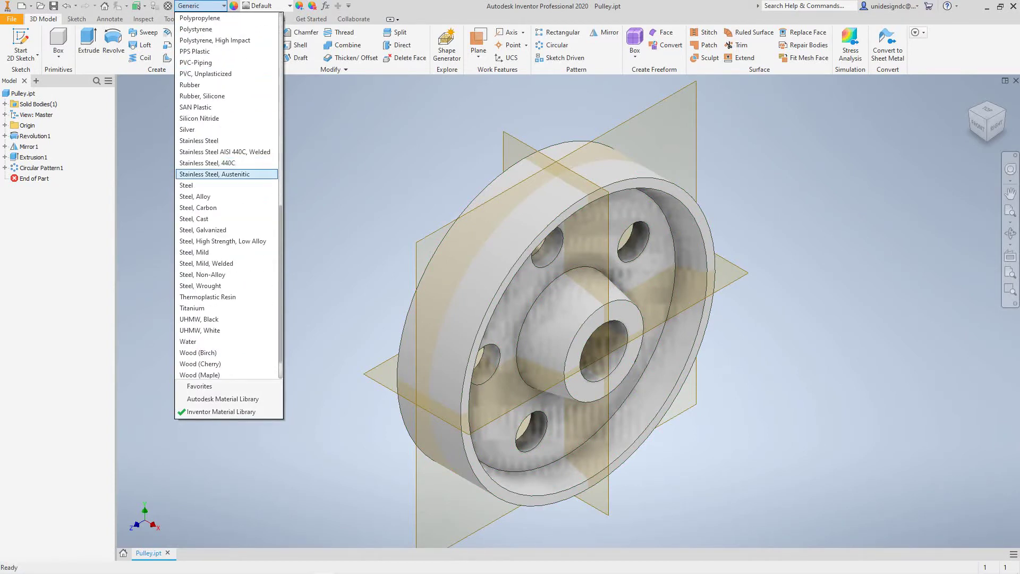
click(202, 140)
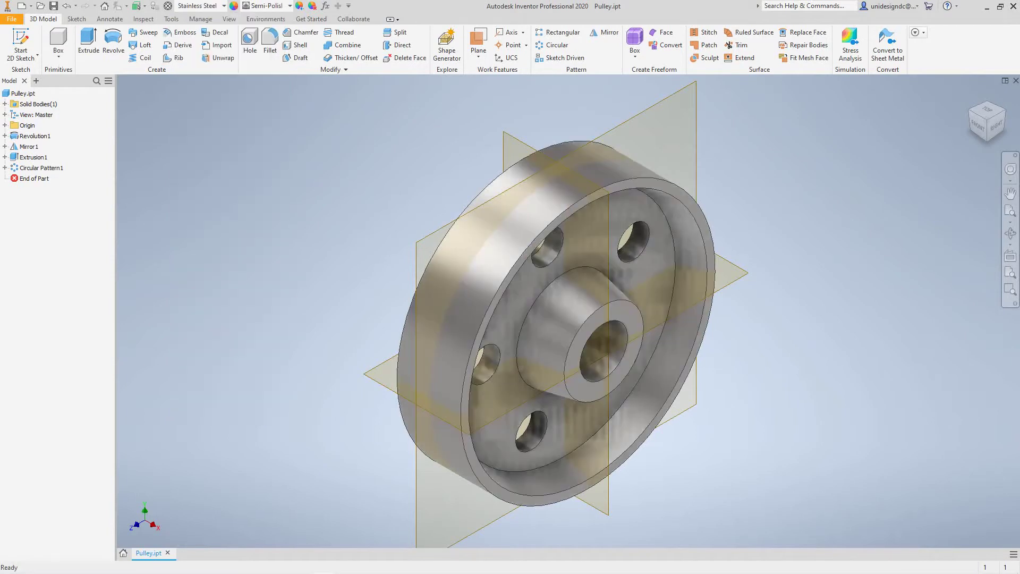
- Create a new drawing document while keeping the pulley part open
scroll(326, 265, down, 5)
scroll(327, 266, up, 6)
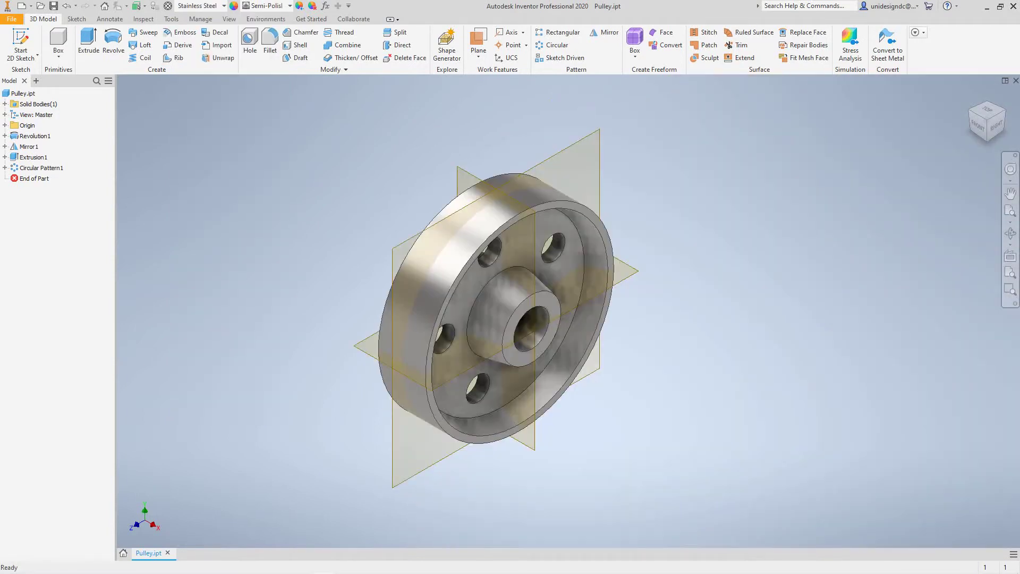
middle_drag(491, 313, 481, 319)
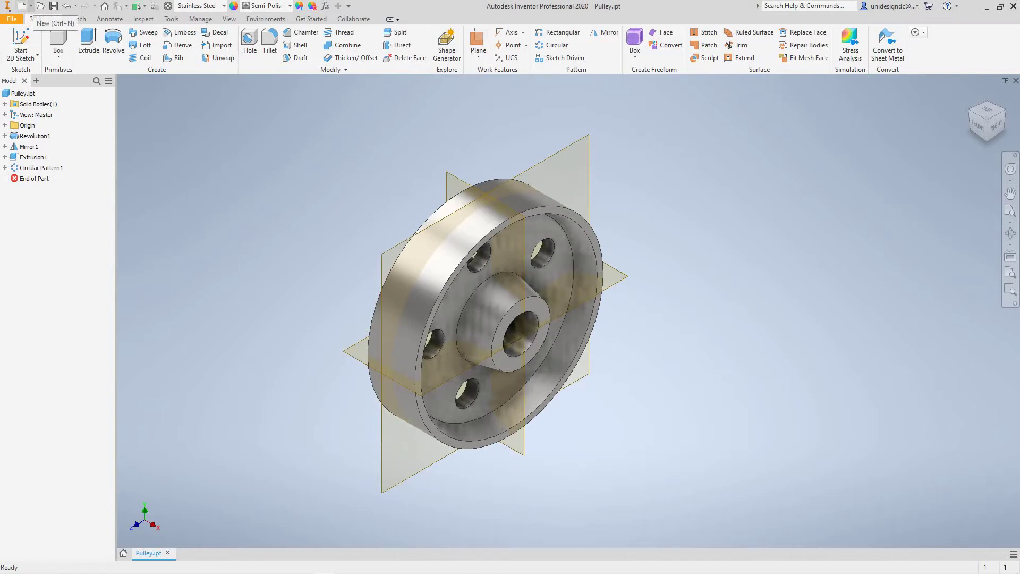
click(31, 6)
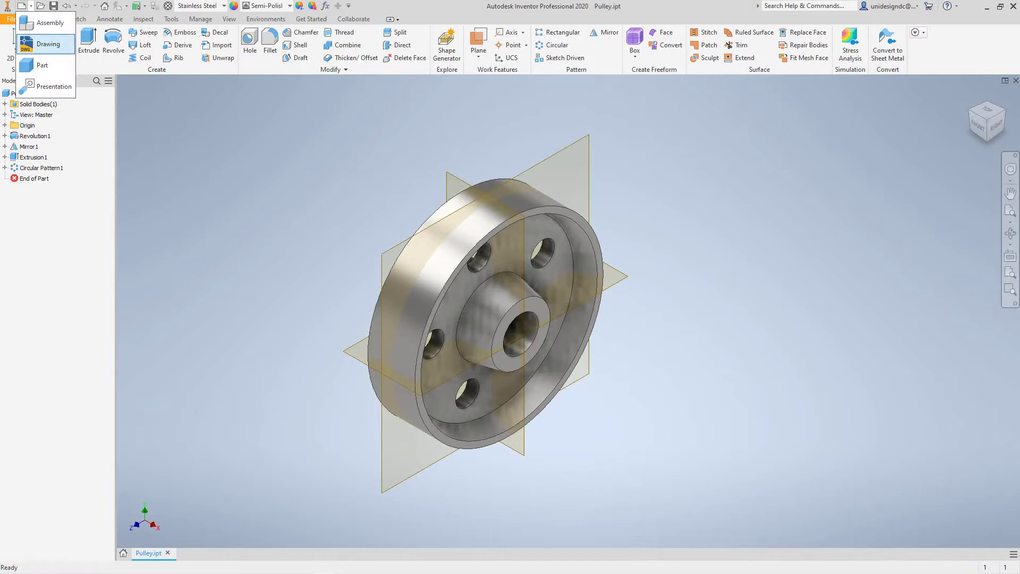
click(48, 44)
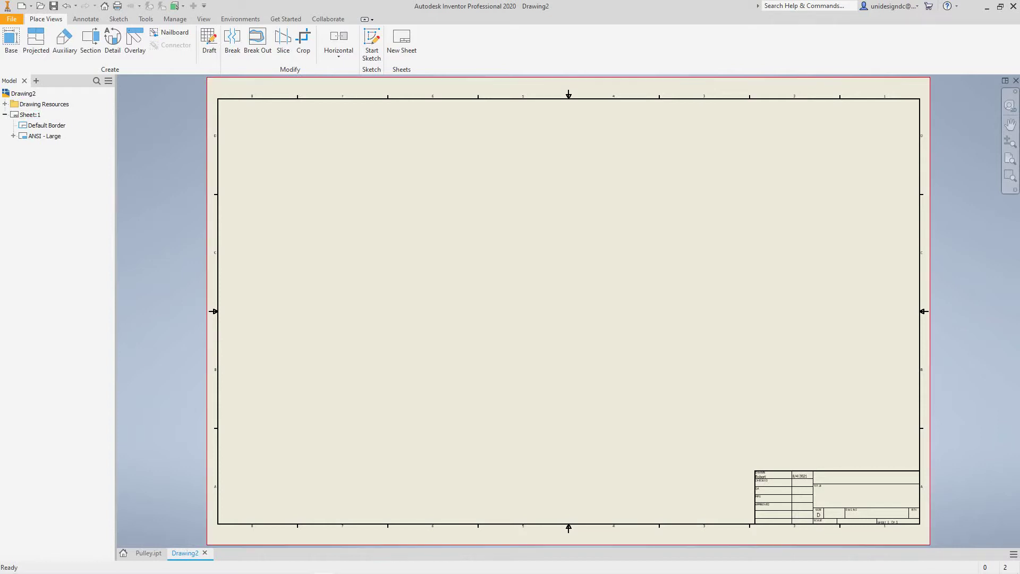
- Delete the default border and the ANSI - Large title block from Sheet:1
click(30, 114)
click(47, 125)
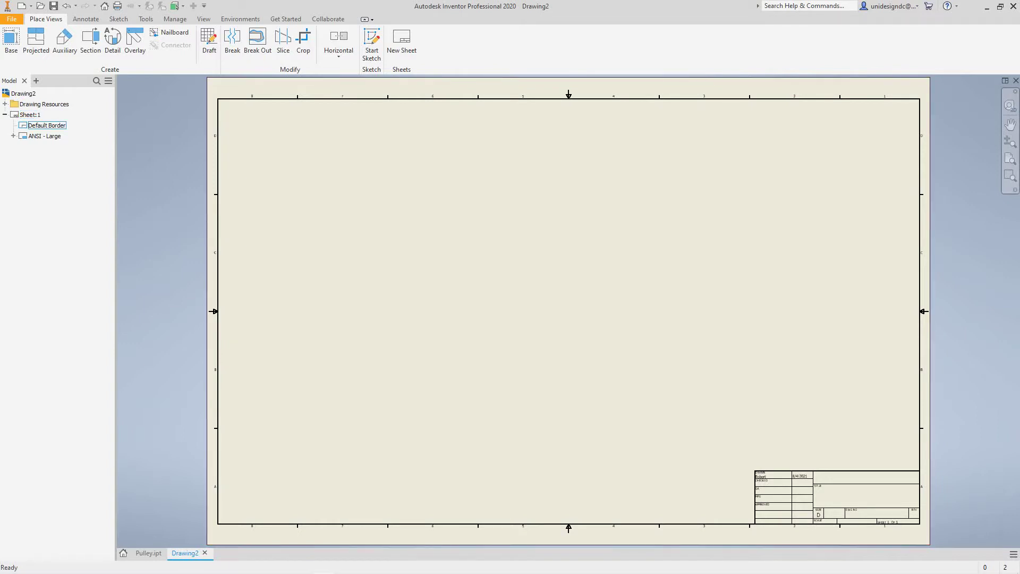
right_click(33, 125)
click(51, 146)
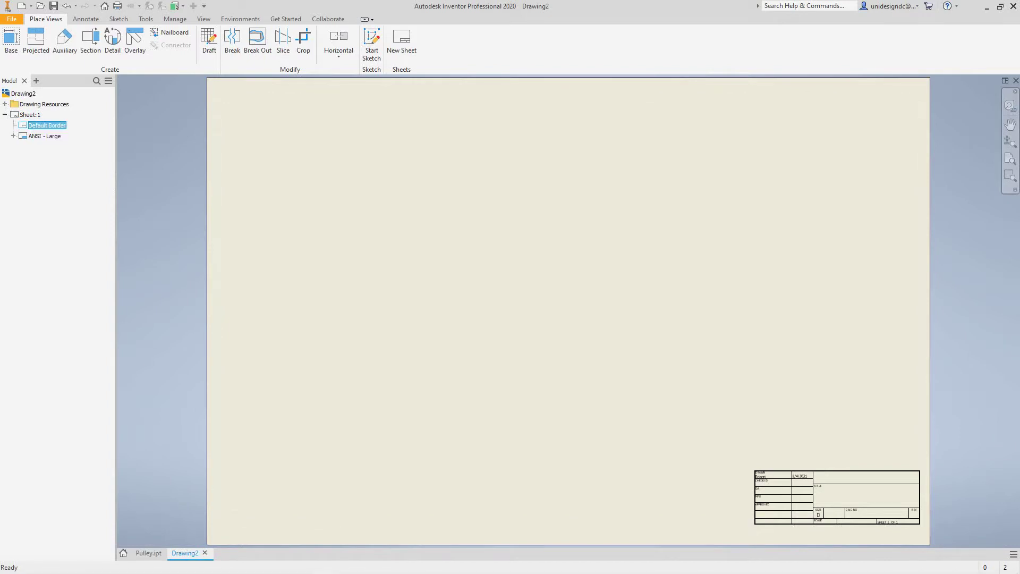
click(45, 125)
right_click(44, 125)
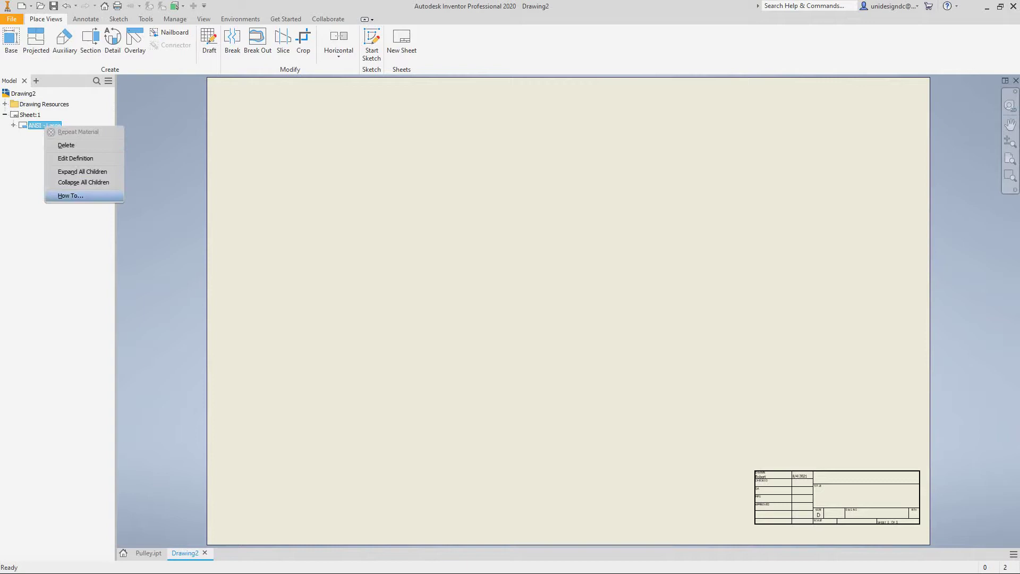
click(65, 145)
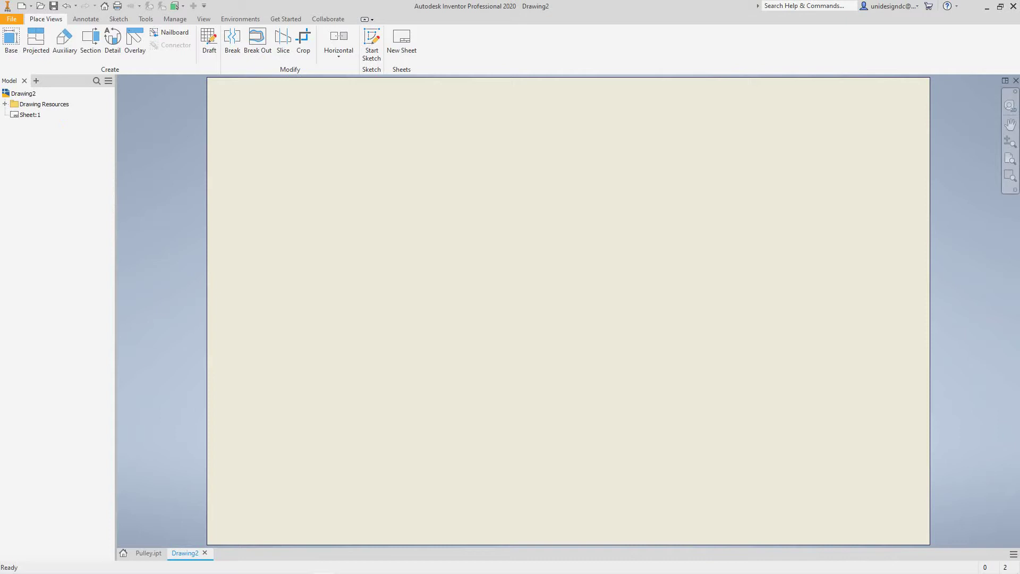
- Change the size of Sheet:1 to A
right_click(24, 115)
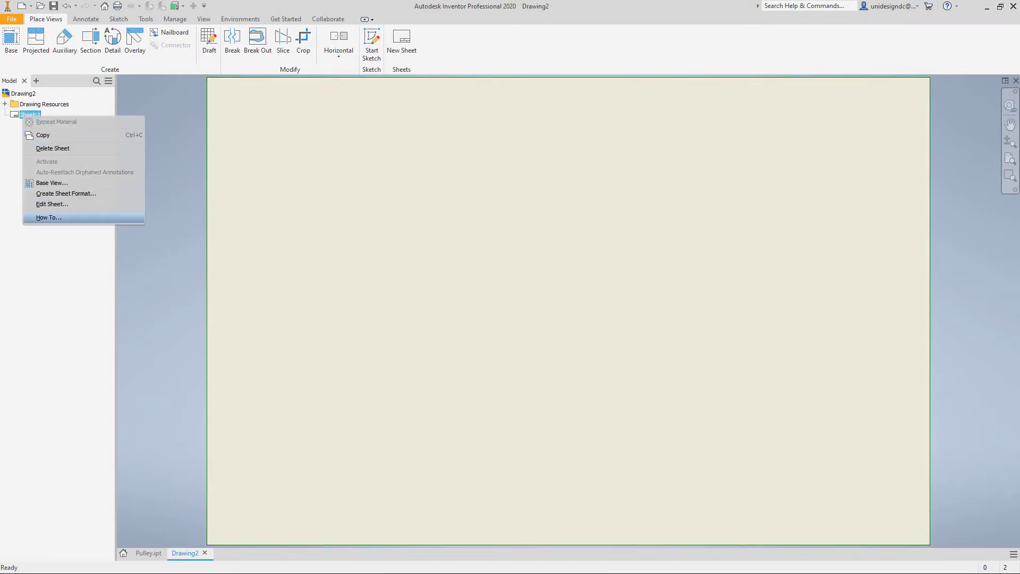
click(52, 204)
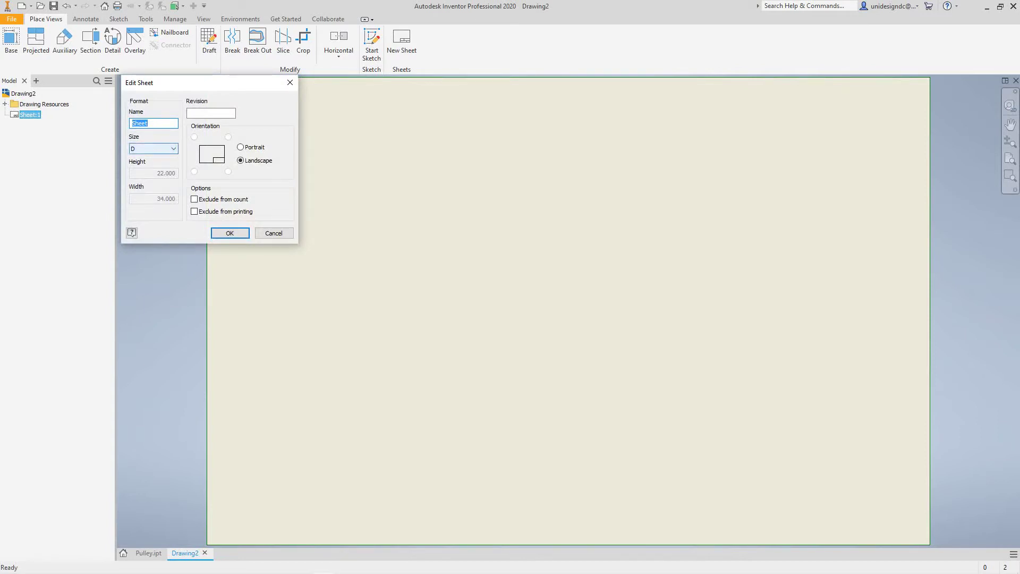
click(153, 149)
key(Return)
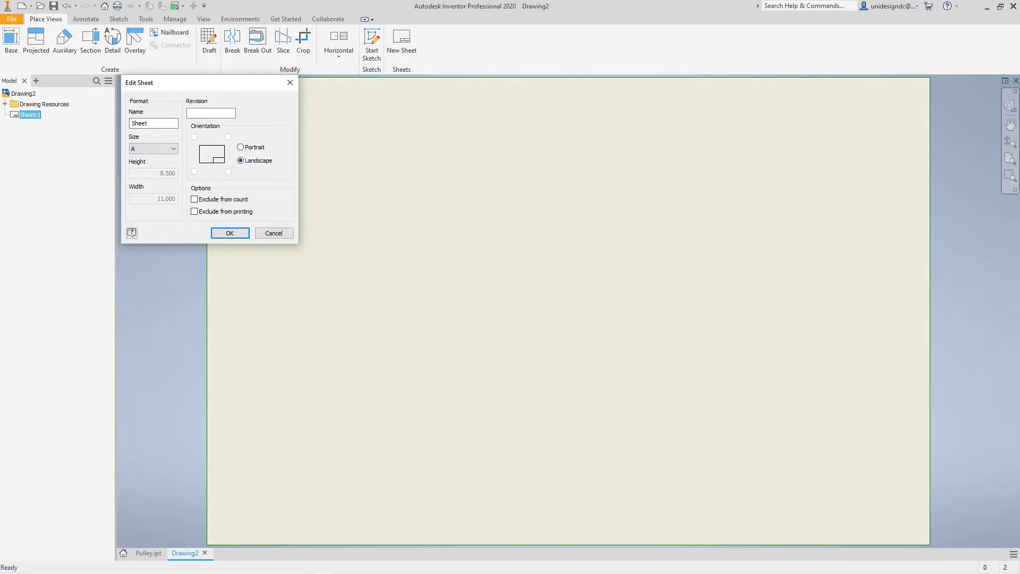
key(Return)
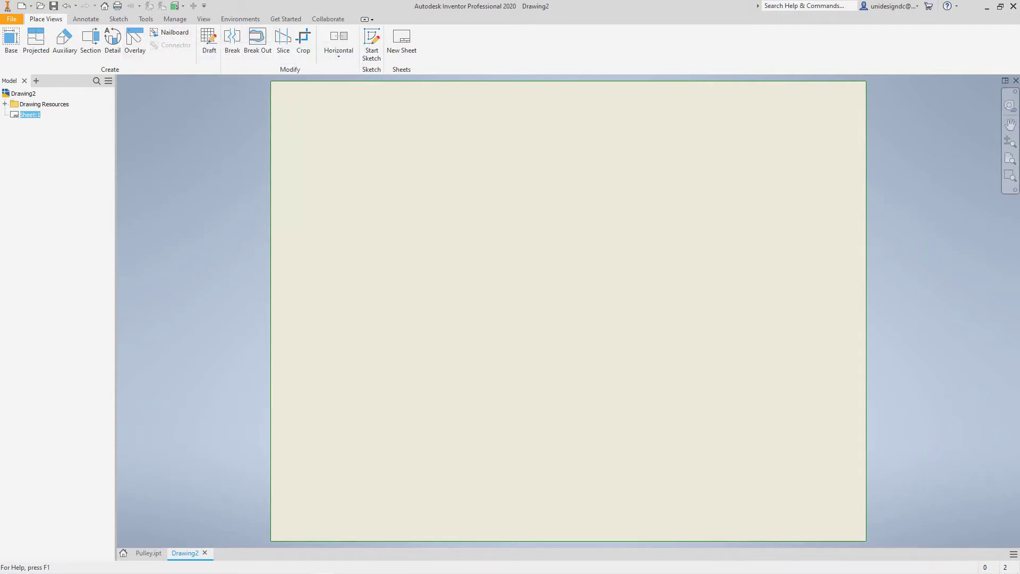
- Start a new border definition and sketch a rectangle about 10.46 by 7.84 in just inside the sheet edges
click(175, 18)
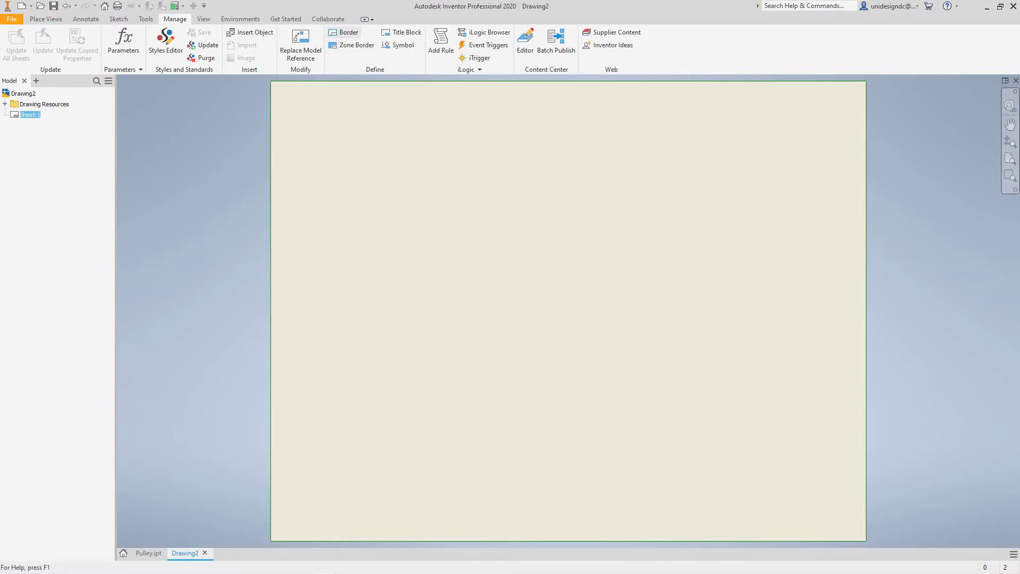
click(345, 32)
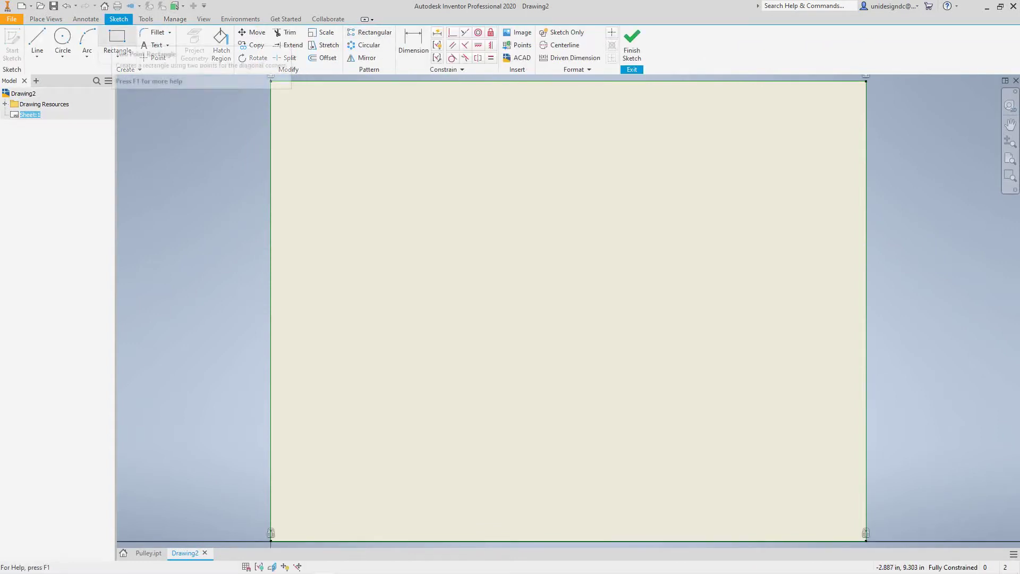
click(117, 43)
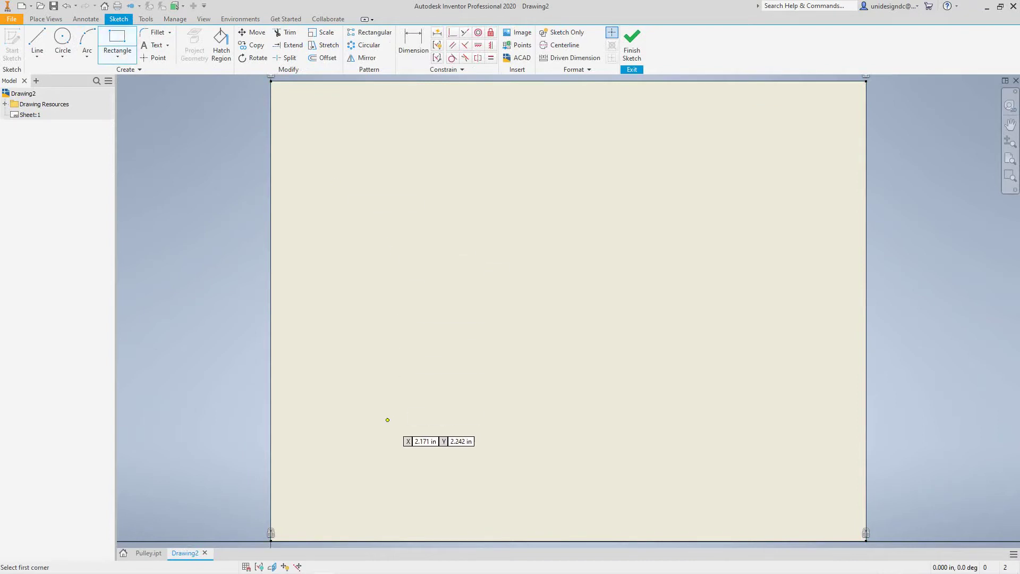
click(288, 529)
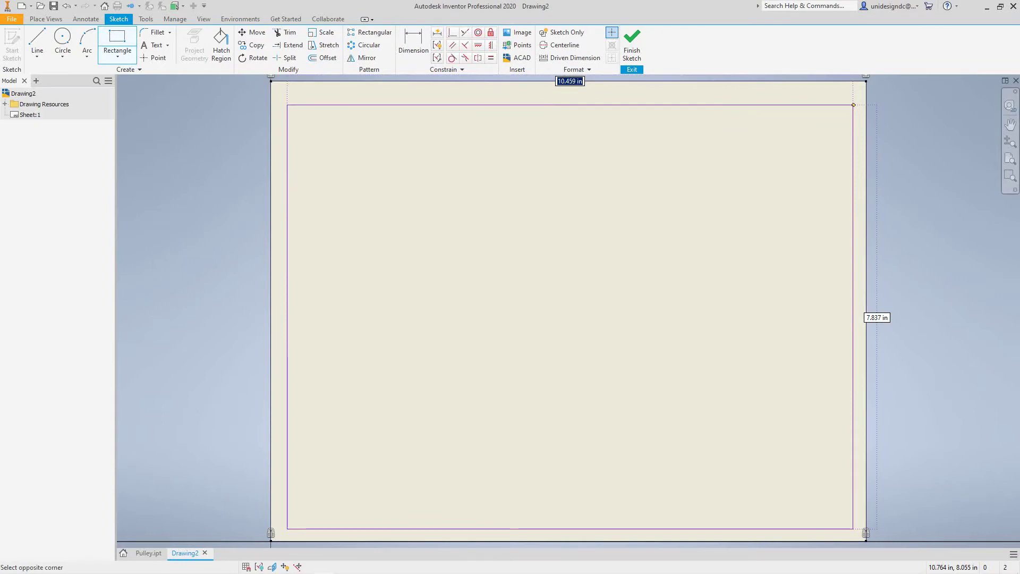
click(854, 105)
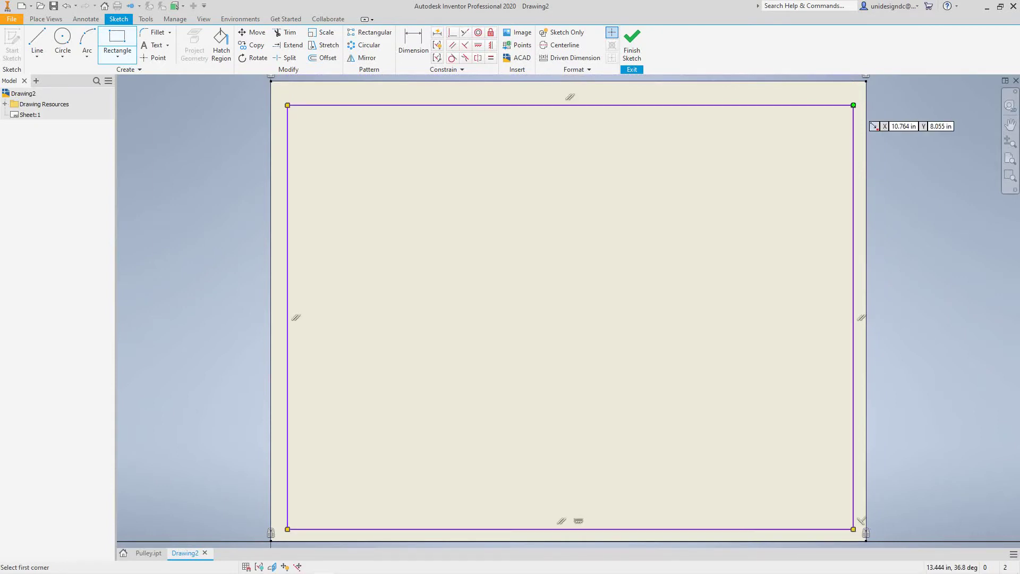
- Dimension the border rectangle's width between its vertical sides and set it to 10.250 in
click(413, 45)
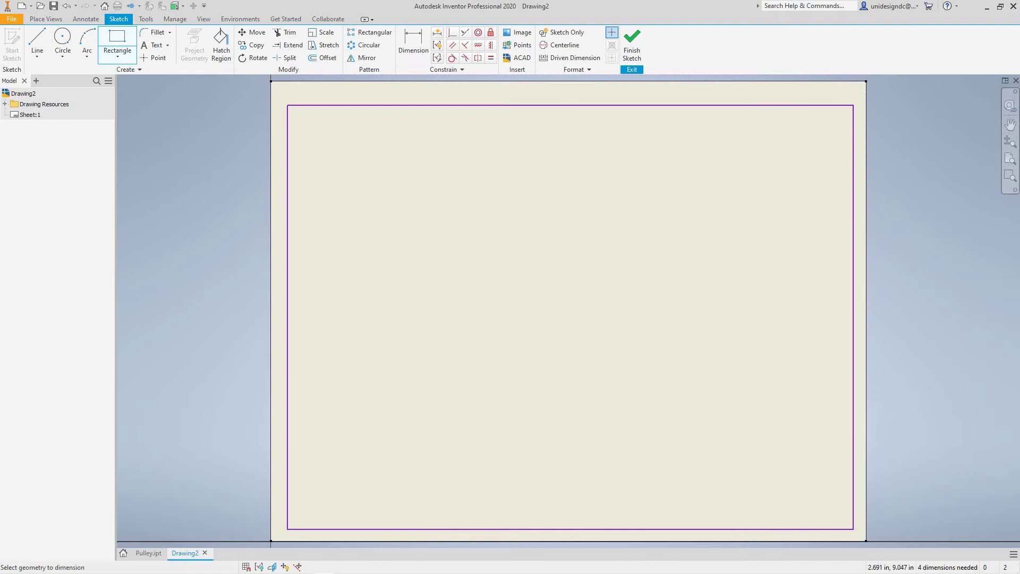
click(288, 342)
click(853, 360)
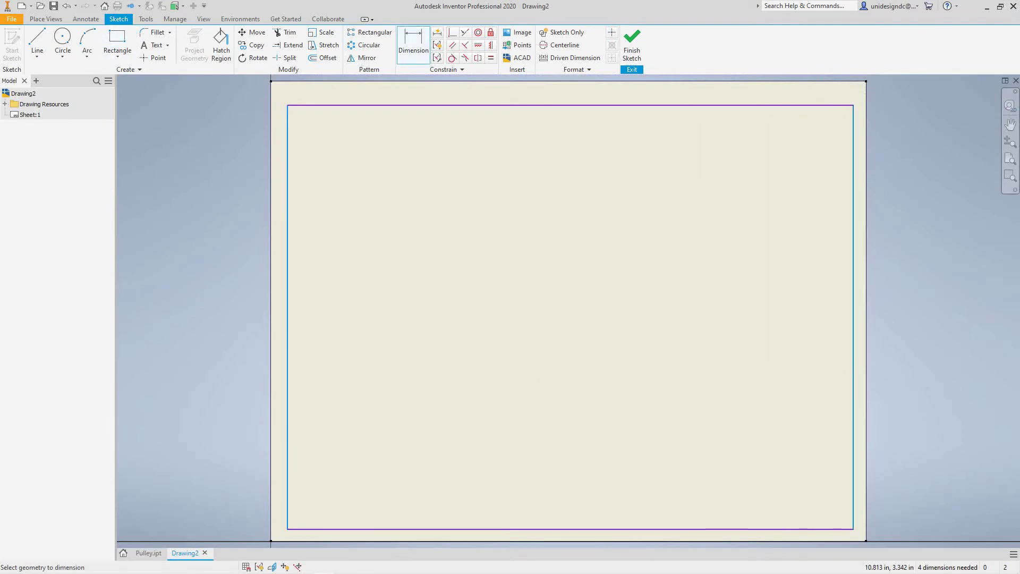
click(458, 407)
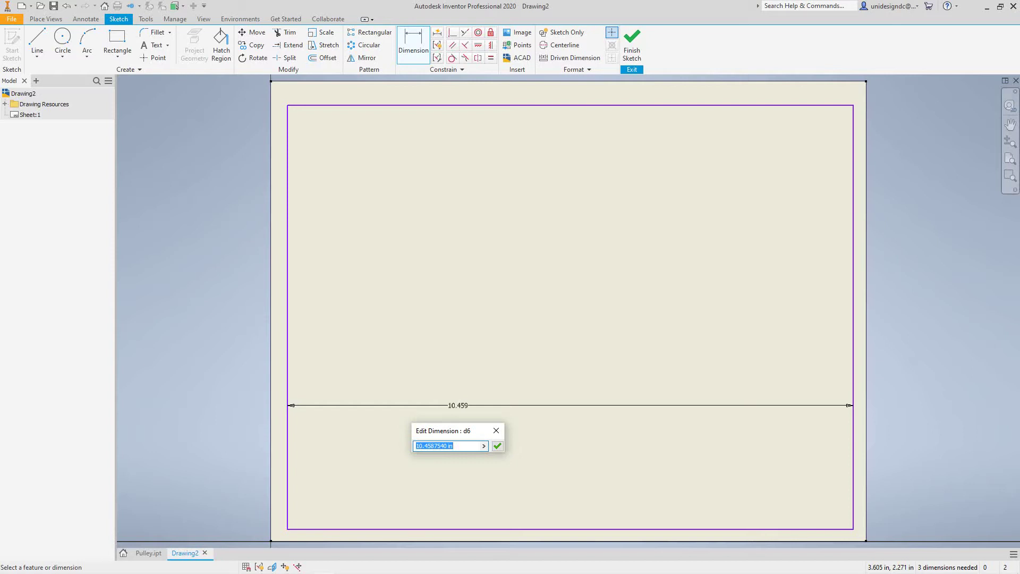
text(10.250)
click(498, 446)
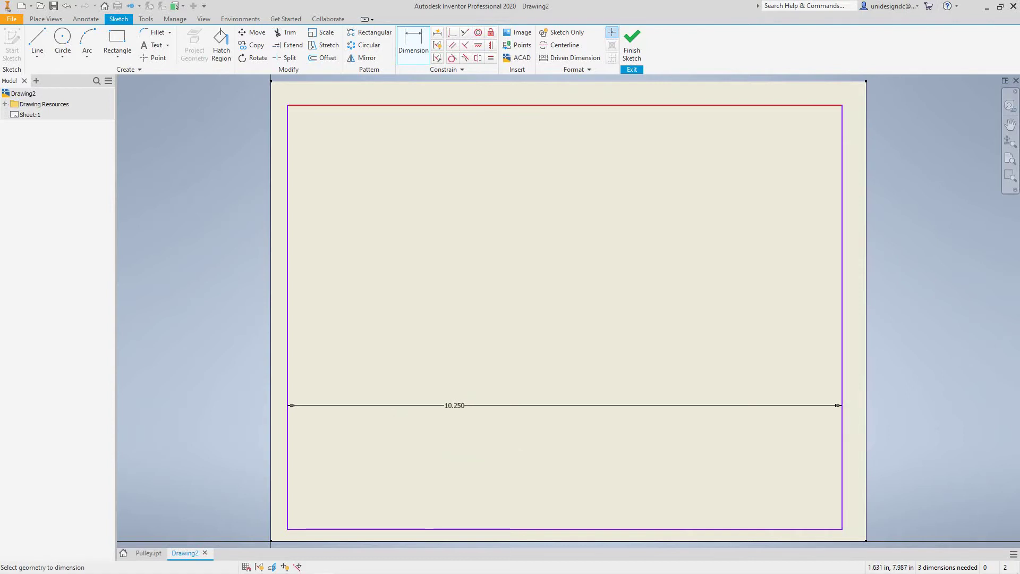
- Dimension the border rectangle's height between its horizontal sides and set it to 7.750 in
click(365, 105)
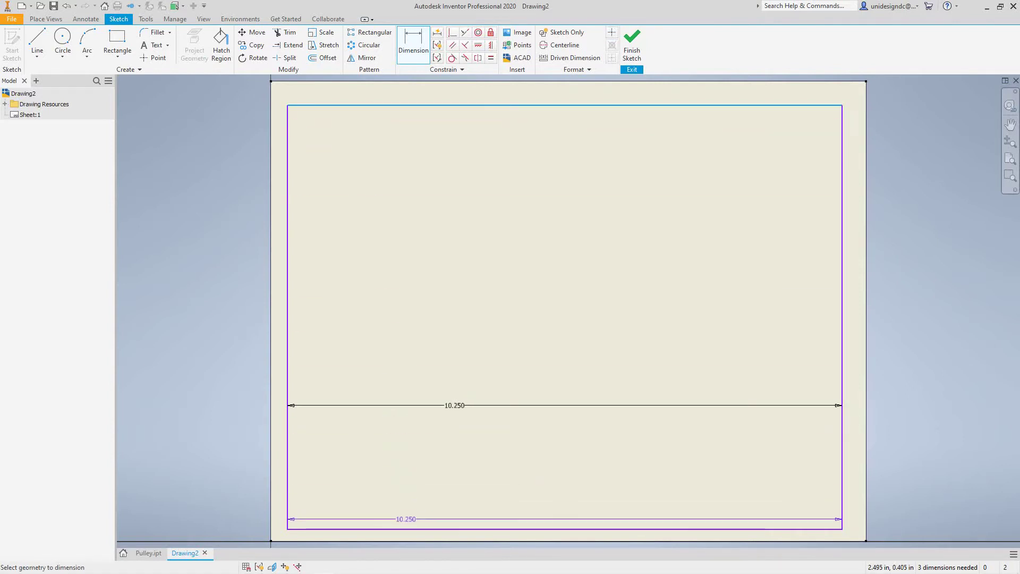
click(388, 529)
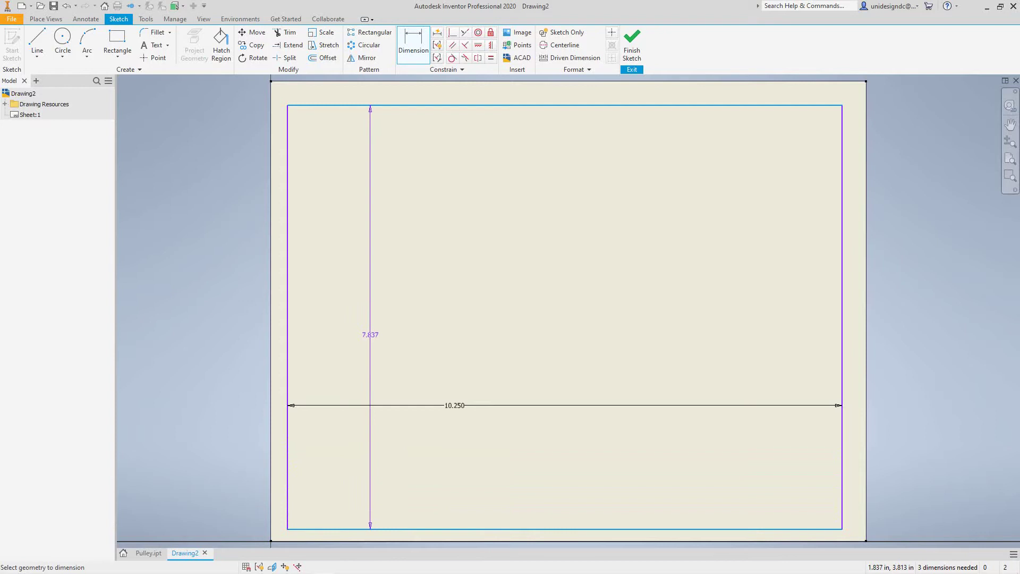
click(370, 334)
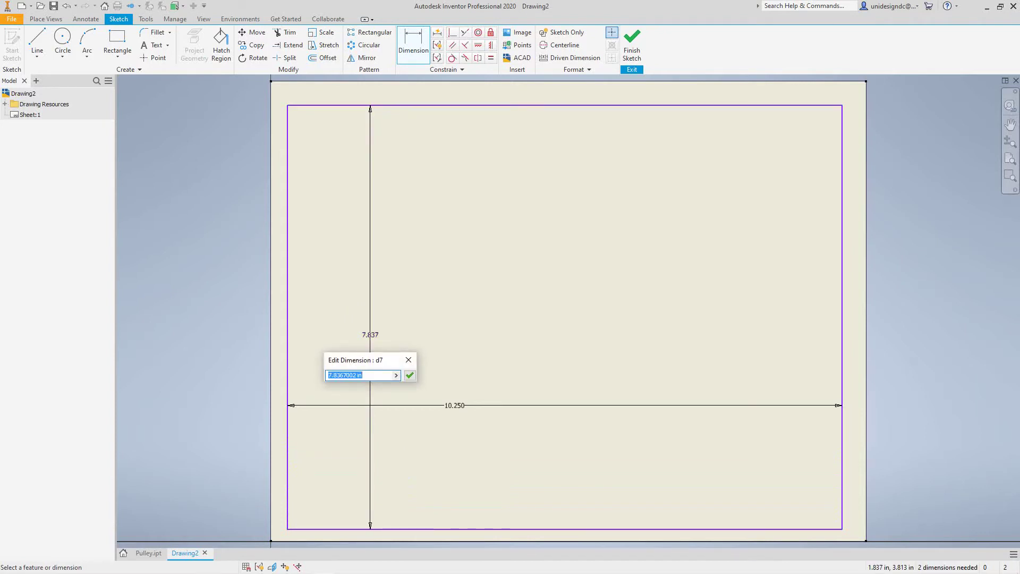
text(7.750)
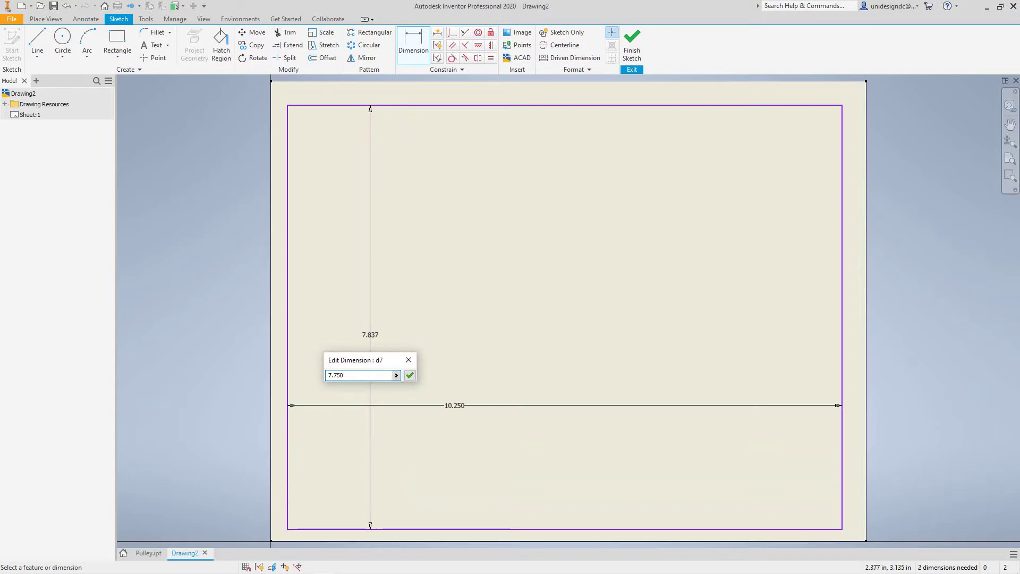
key(Return)
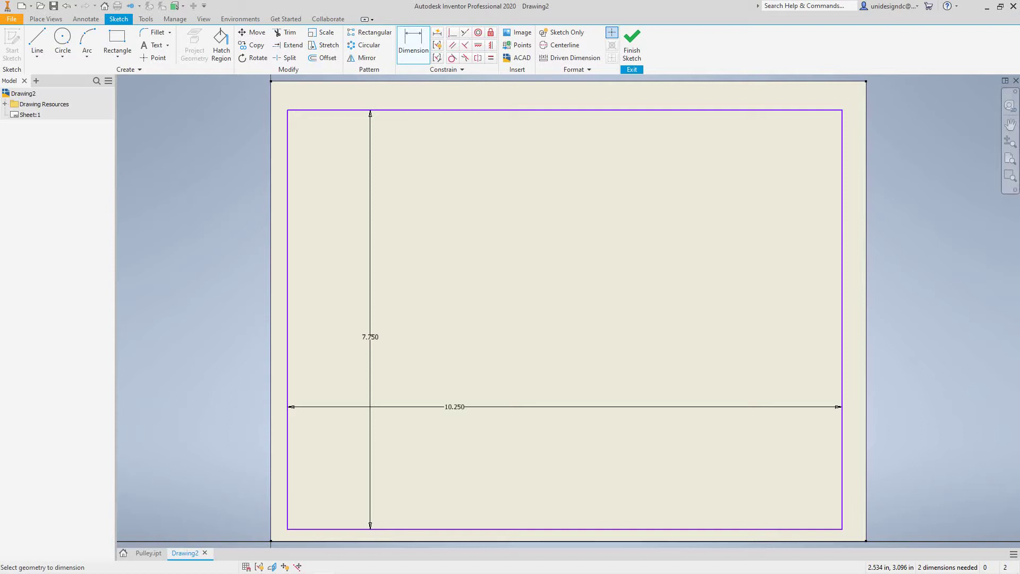
- Save the sketched border definition under the name "A Size"
right_click(484, 266)
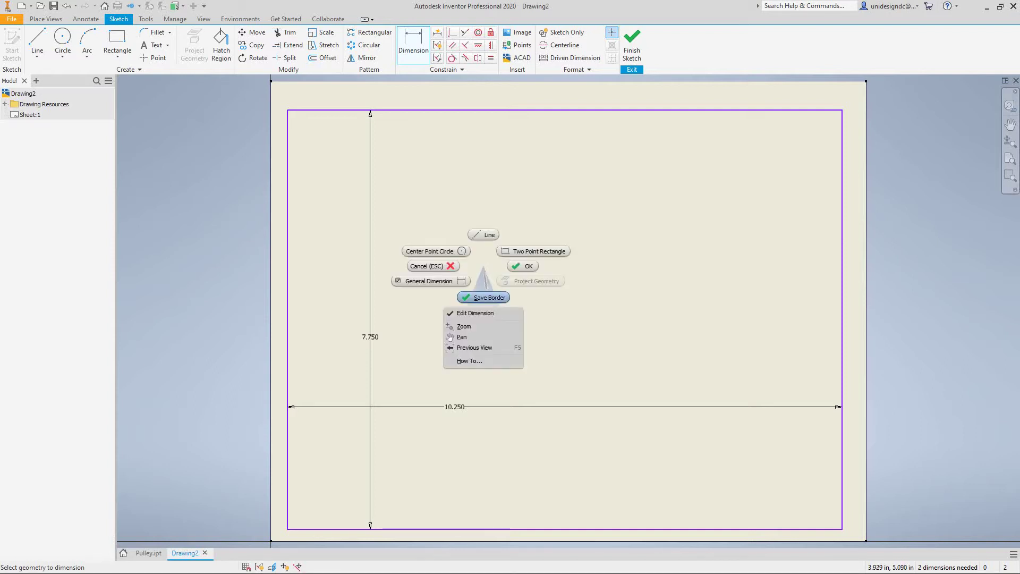
click(484, 297)
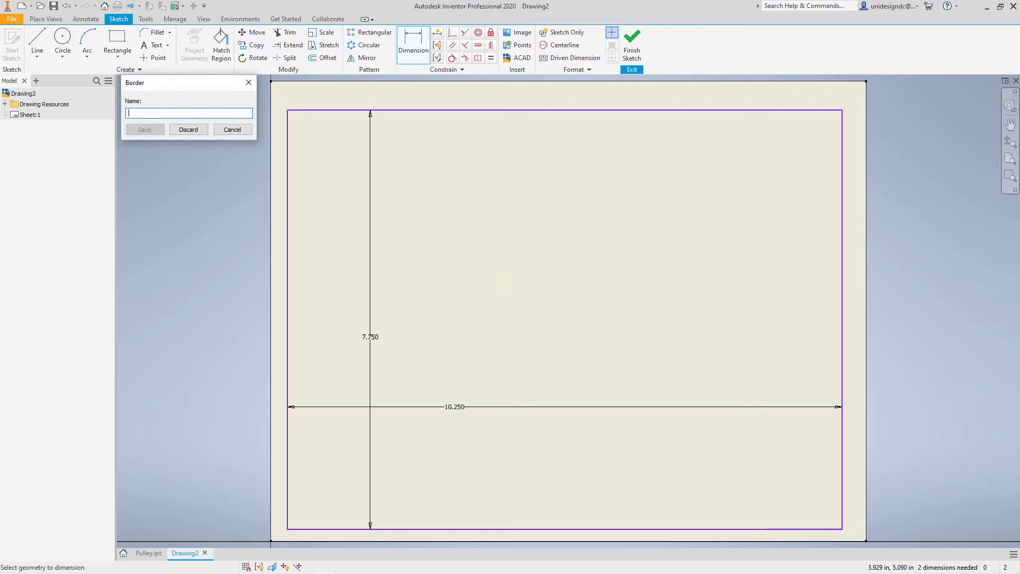
text(A Ai)
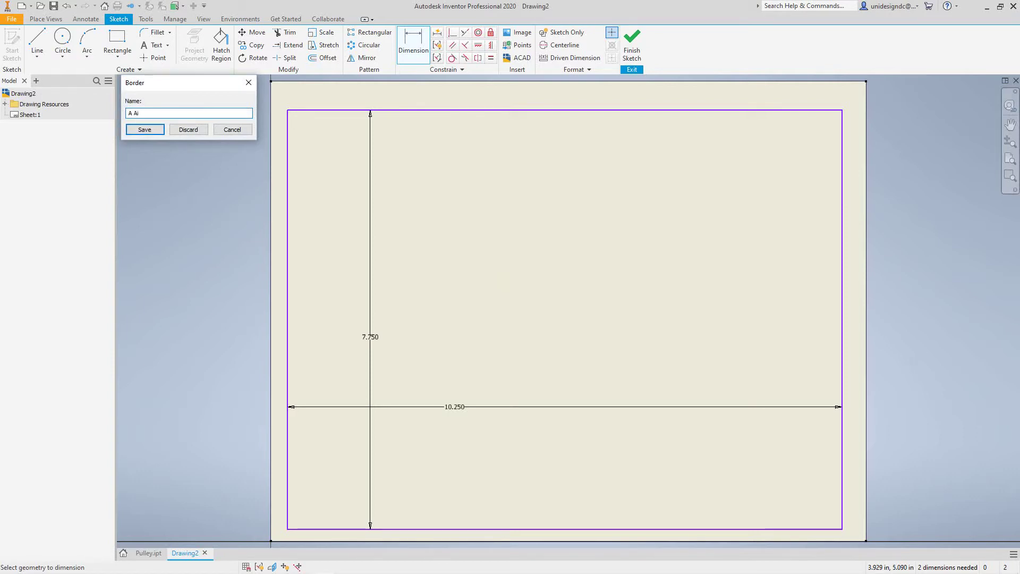
text(z)
key(BackSpace)
key(BackSpace)
key(BackSpace)
text(Size)
key(Return)
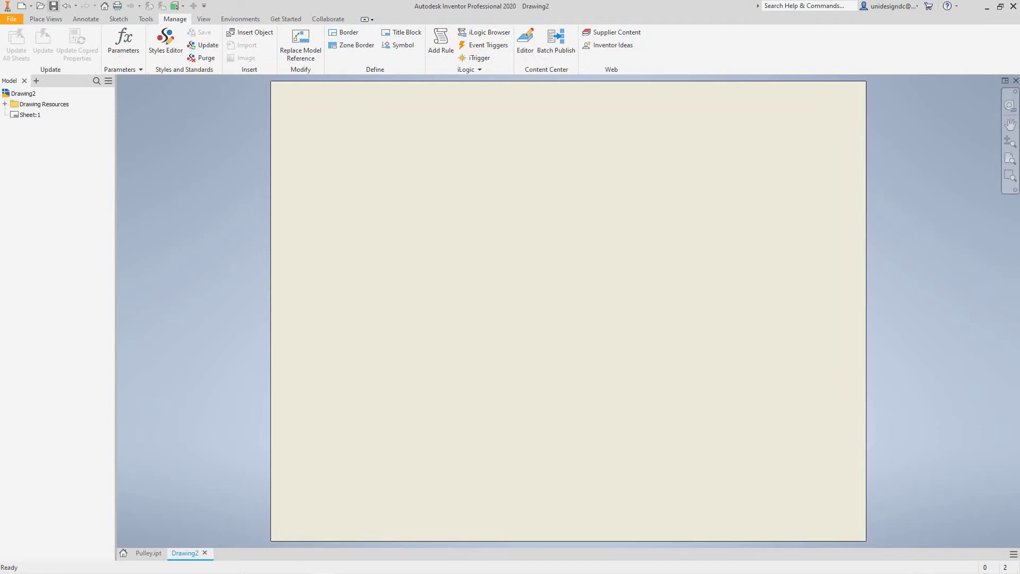
- Insert the A Size border from the drawing resources onto Sheet:1
click(30, 115)
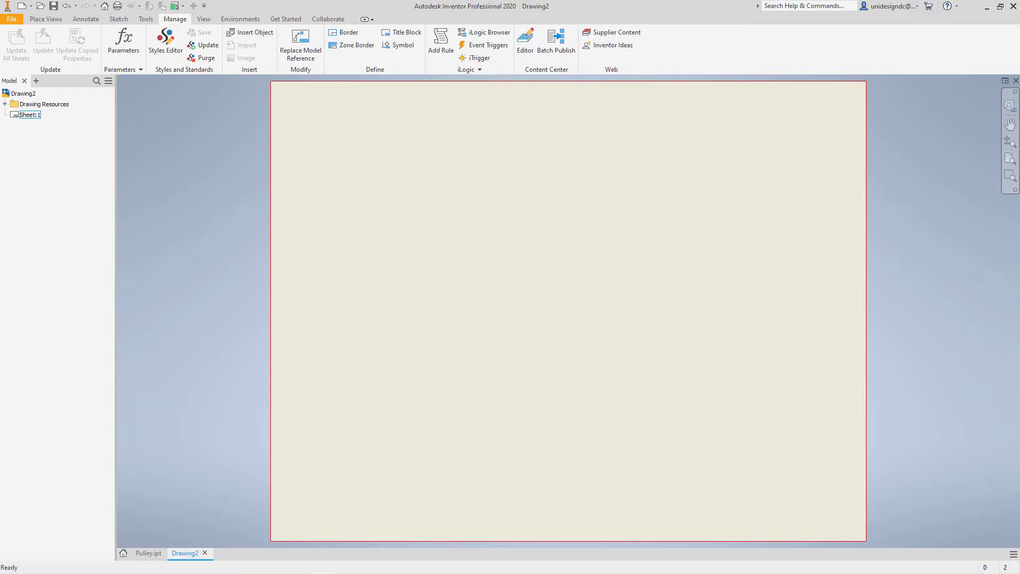
click(44, 104)
click(4, 105)
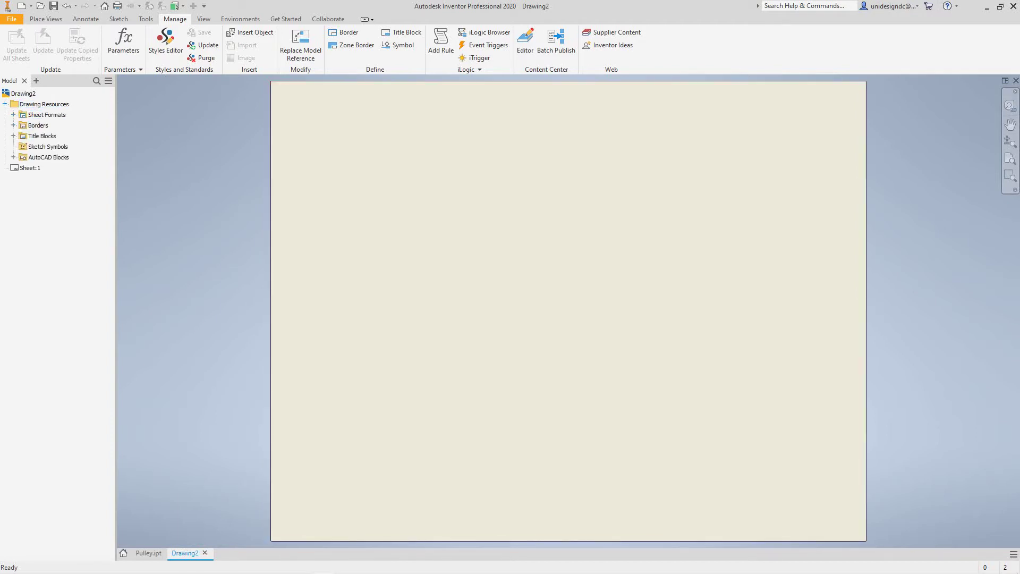
click(48, 147)
click(42, 136)
click(48, 147)
click(38, 125)
click(13, 125)
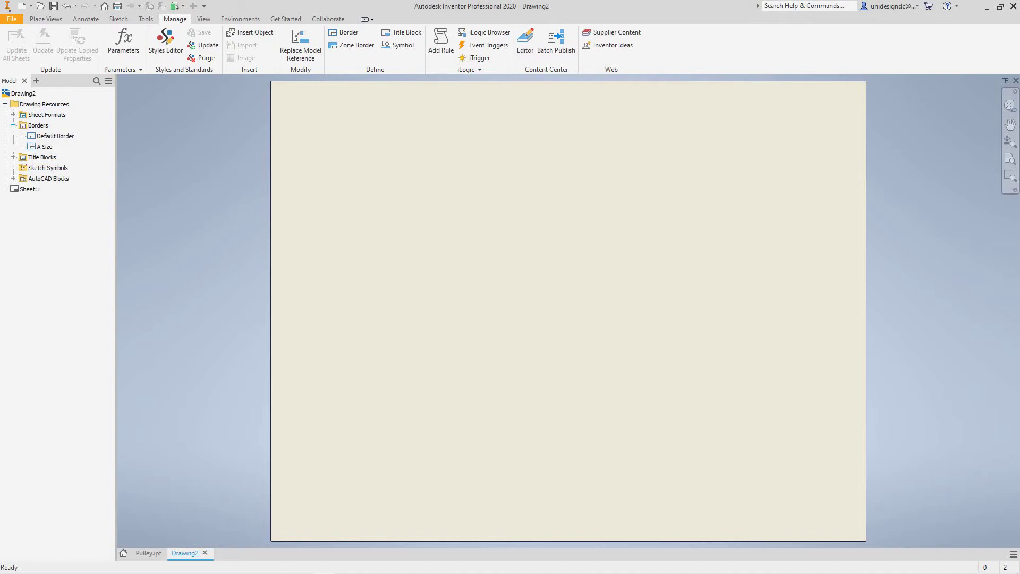
click(42, 158)
click(44, 147)
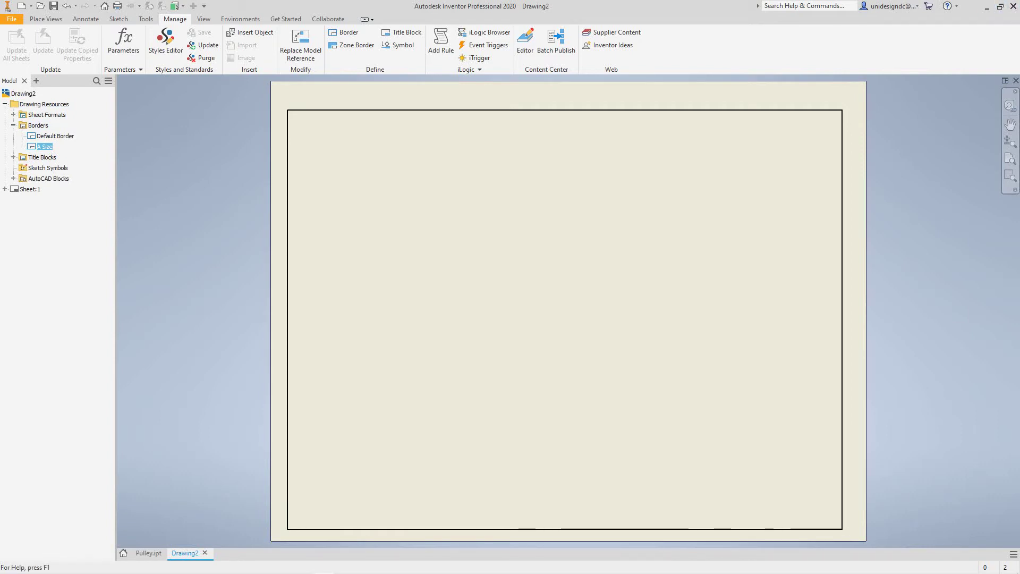
drag(713, 6, 712, 29)
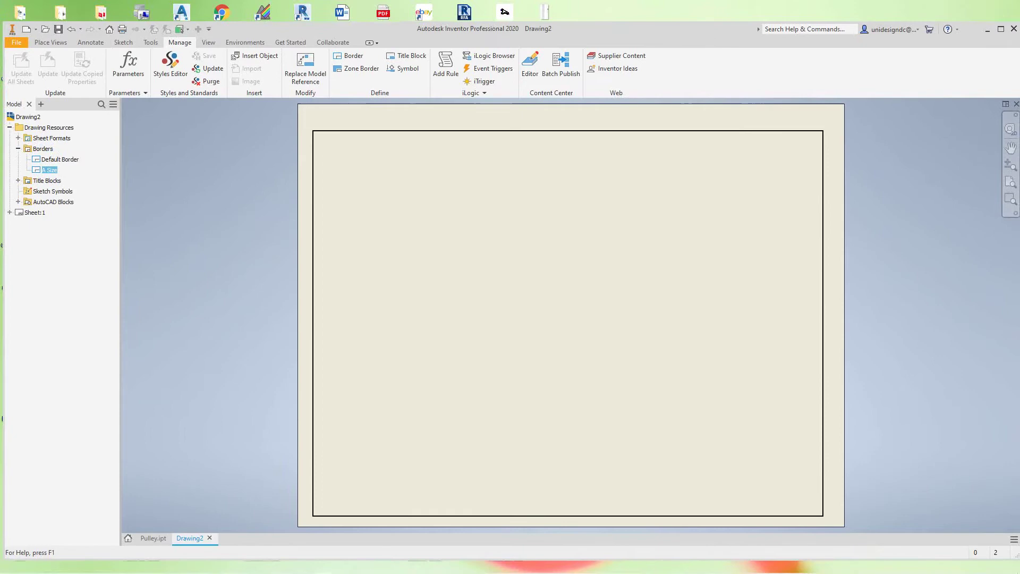
click(1001, 29)
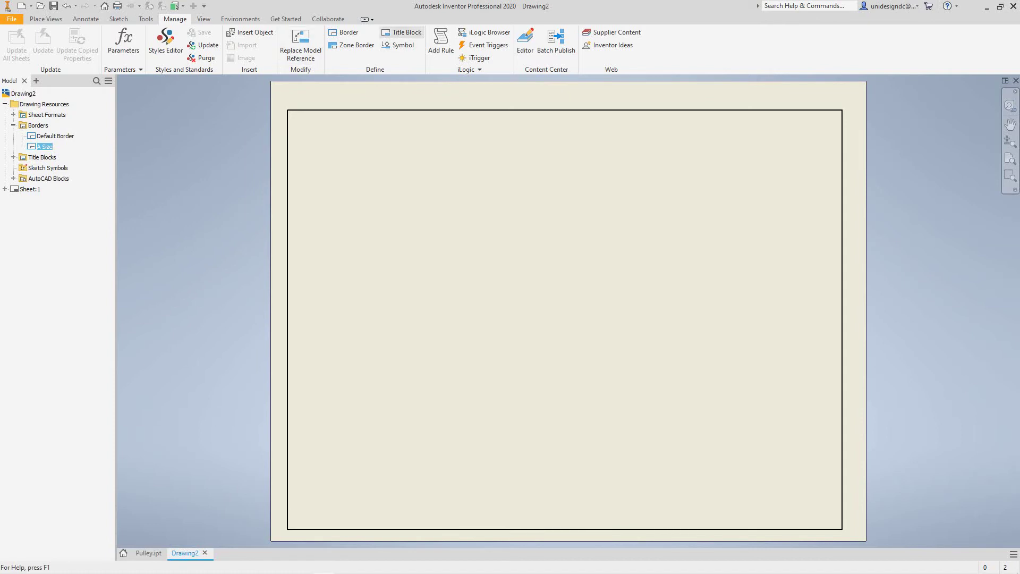
- Start a new title block definition and sketch a rectangle about 10.25 by 0.88 in along the border's bottom edge
click(402, 32)
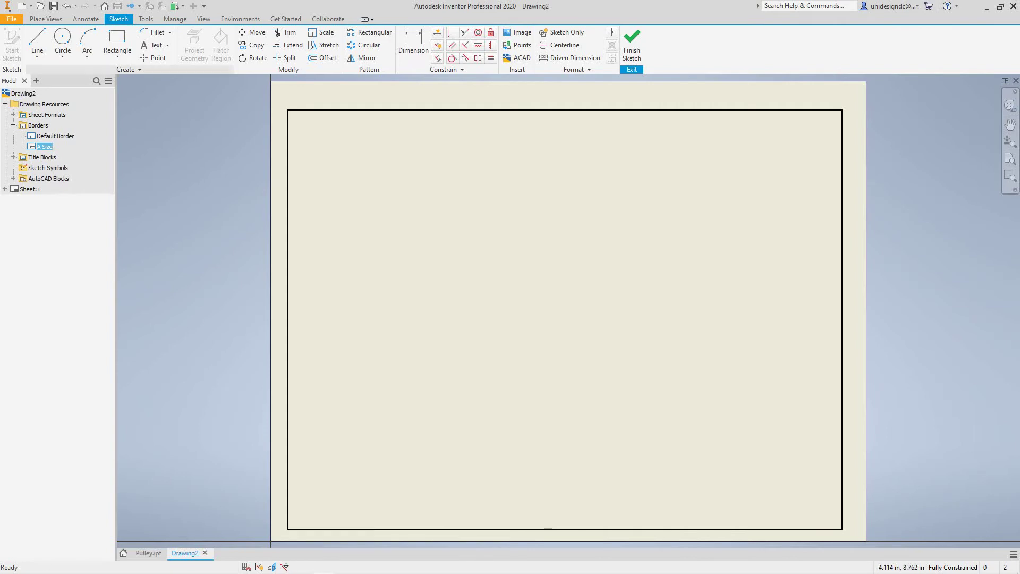
click(117, 40)
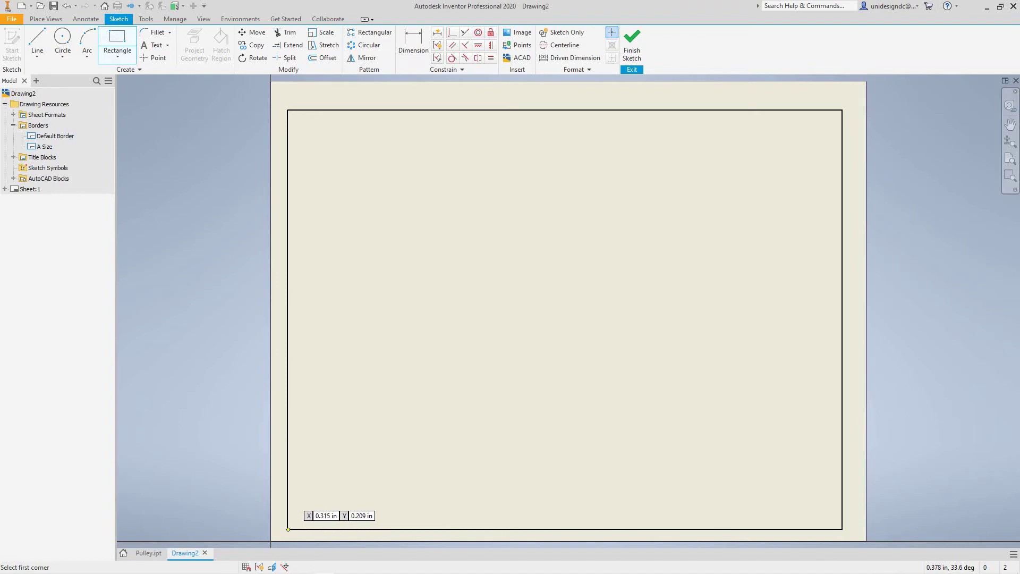
click(287, 529)
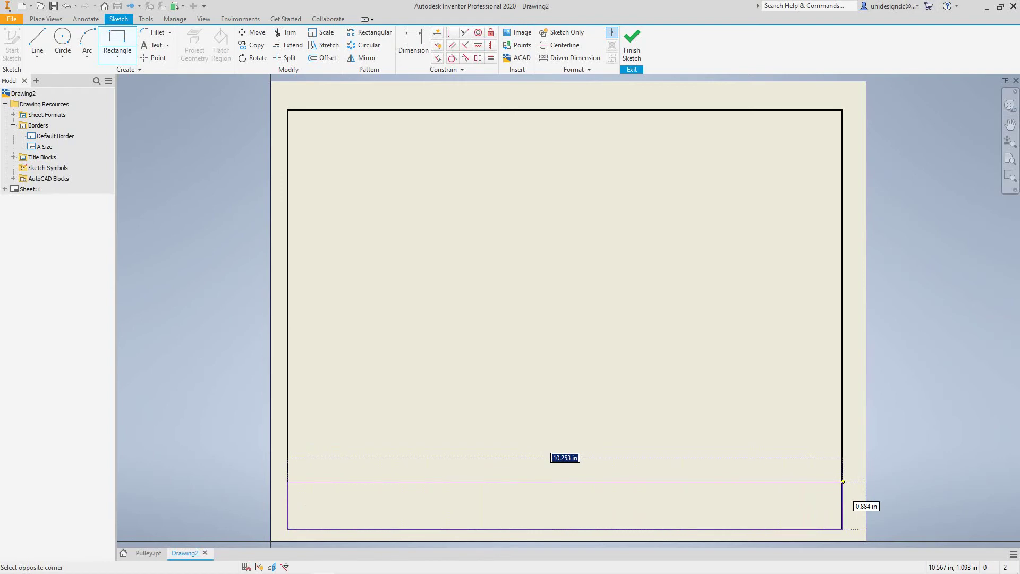
click(843, 482)
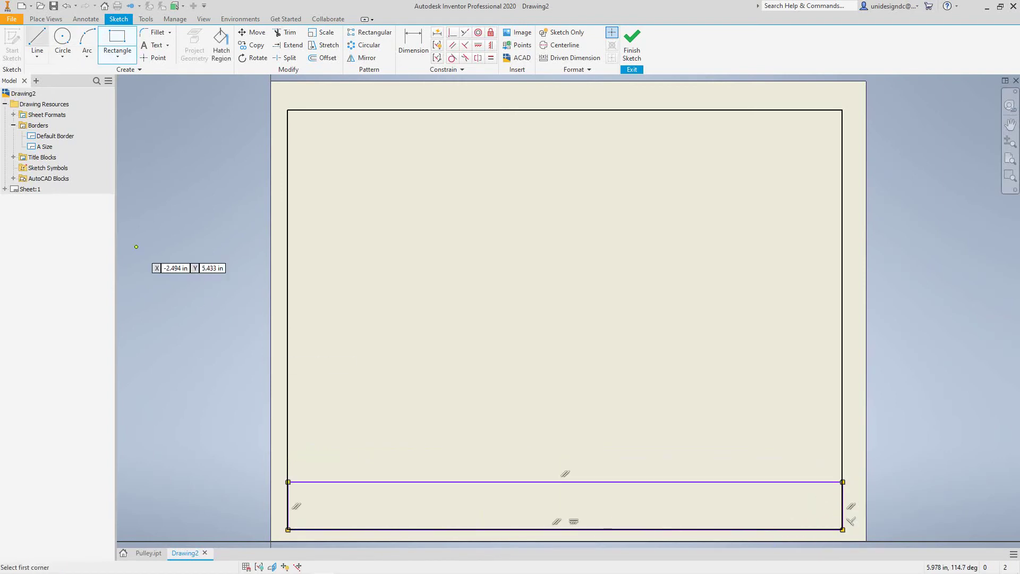
- Dimension the title block rectangle's height between its horizontal sides and set it to .500 in
click(413, 45)
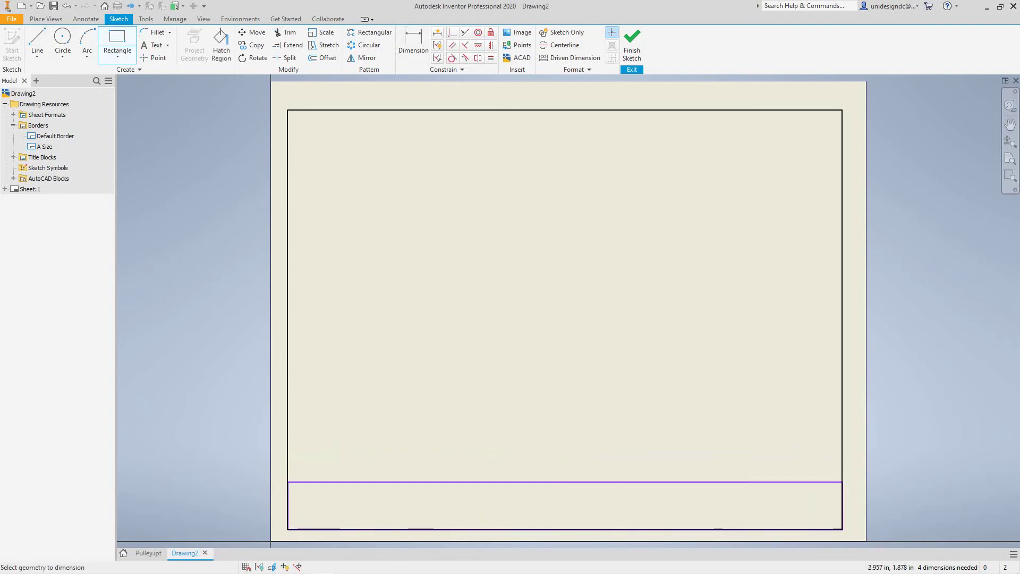
click(436, 529)
click(434, 482)
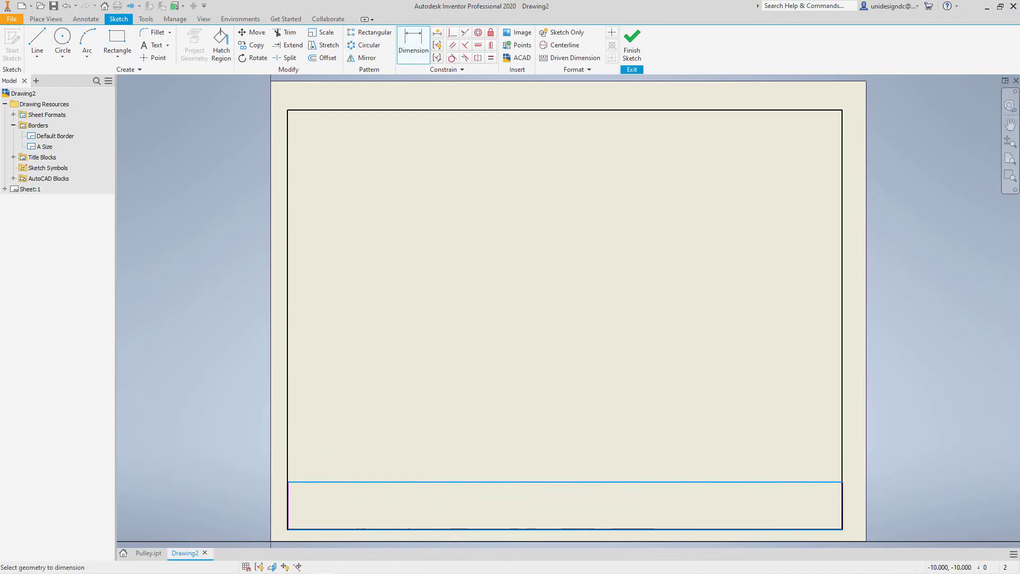
click(380, 502)
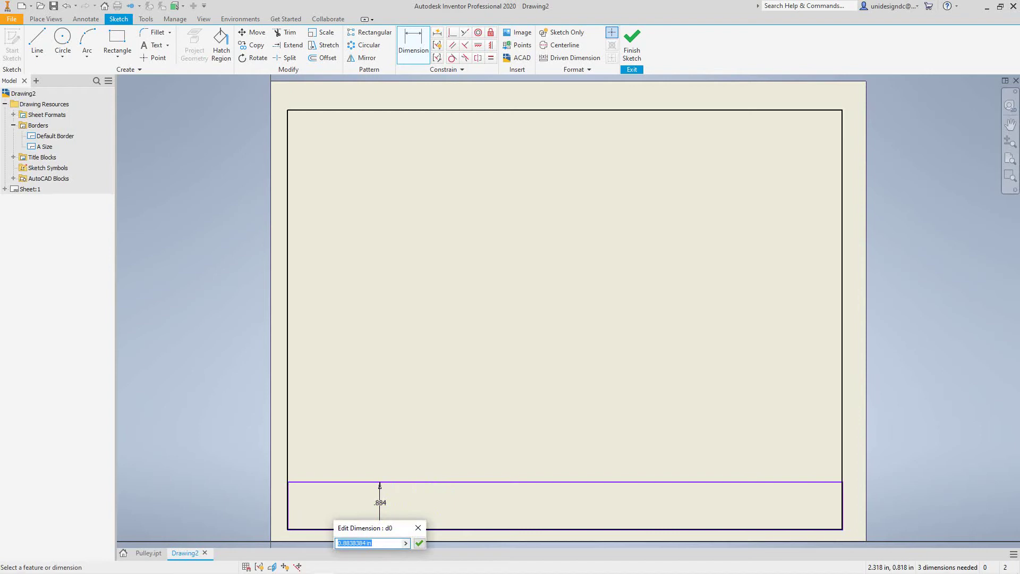
text(.500)
key(Return)
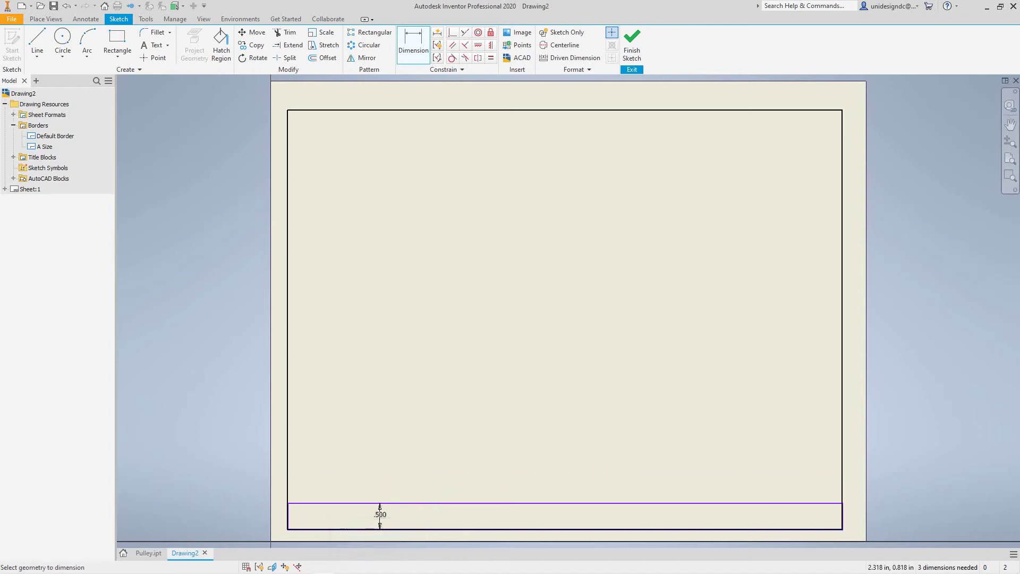
- Draw a horizontal line across the title block rectangle at mid-height, from its left side to its right side
scroll(382, 515, up, 4)
scroll(382, 515, down, 8)
middle_drag(382, 515, 438, 311)
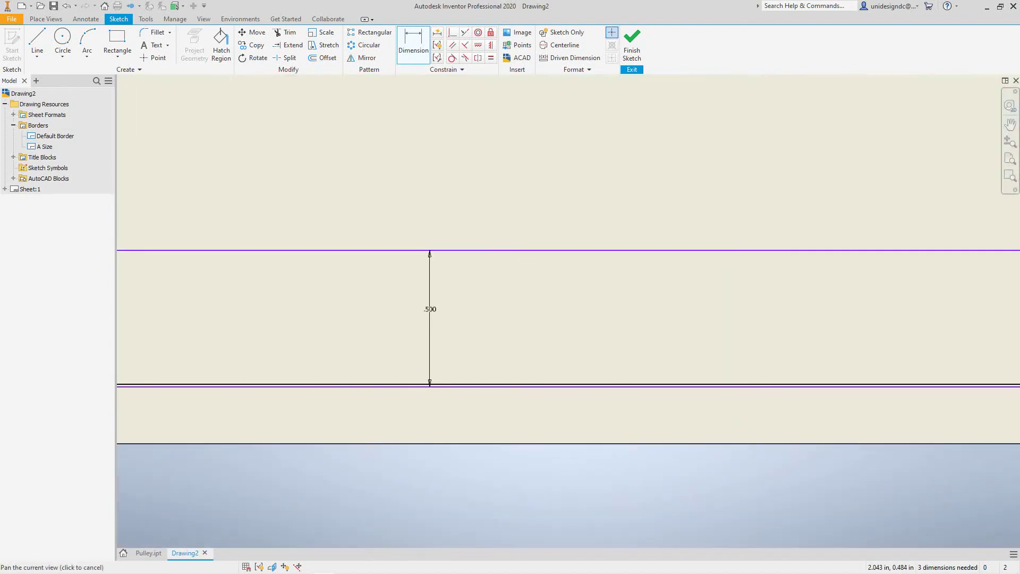
scroll(387, 323, down, 2)
scroll(391, 327, up, 6)
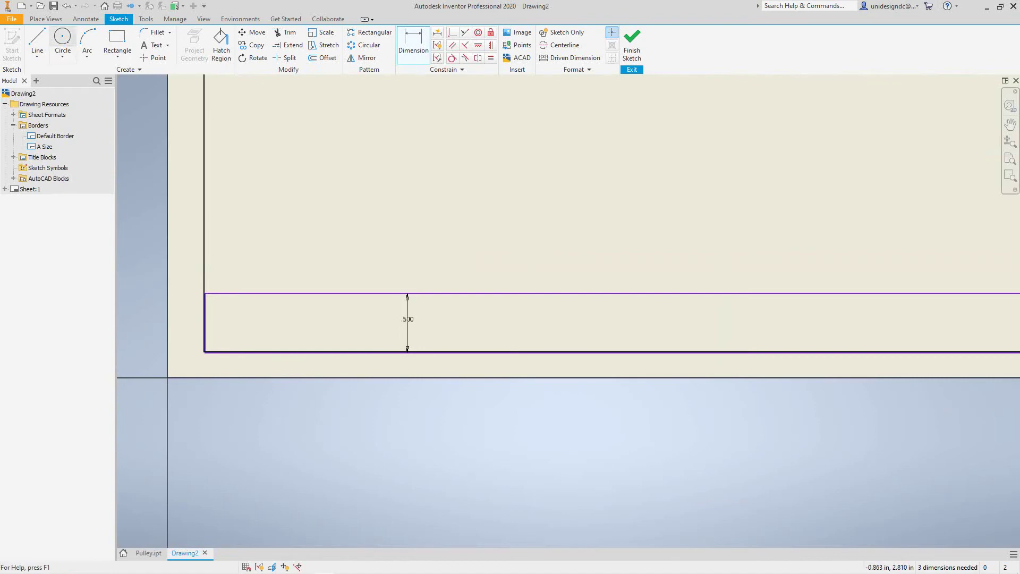
click(36, 37)
click(205, 323)
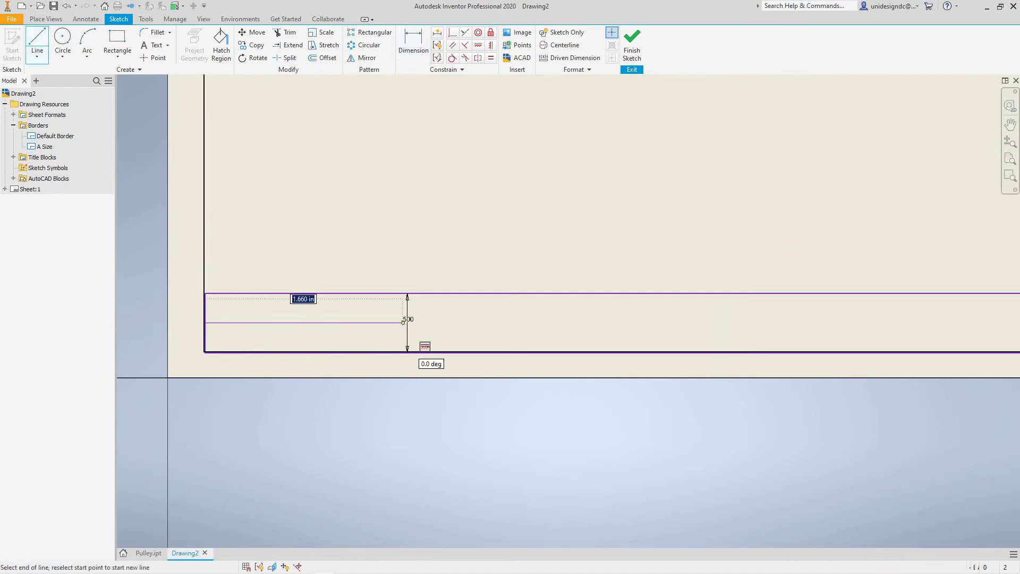
scroll(946, 327, down, 6)
scroll(919, 335, up, 5)
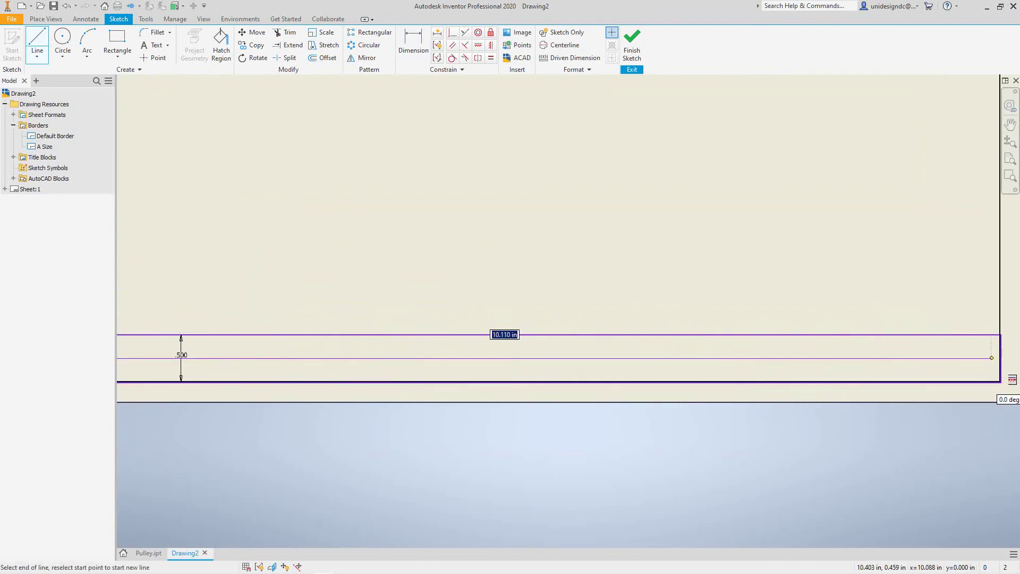
double_click(998, 358)
scroll(613, 310, up, 2)
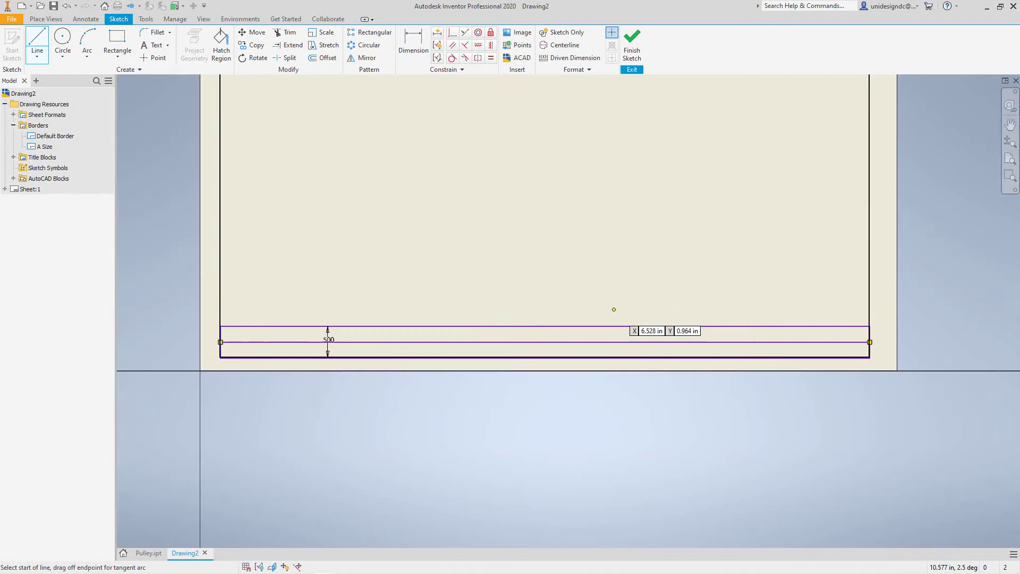
- Try adding a driven dimension between the middle line and the title block rectangle's bottom edge, and undo it
middle_drag(568, 302, 660, 311)
click(414, 45)
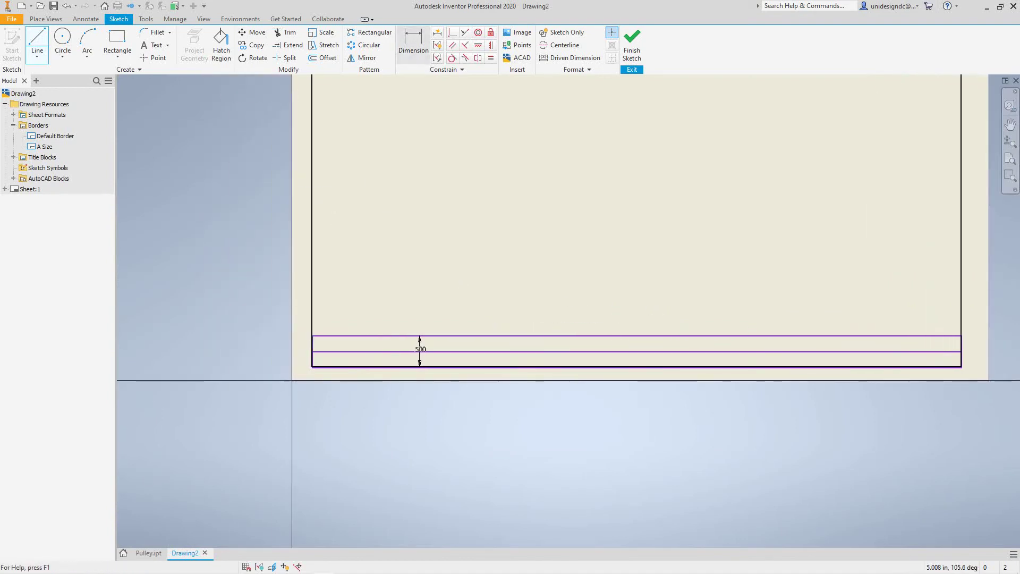
scroll(347, 334, up, 2)
scroll(354, 358, down, 4)
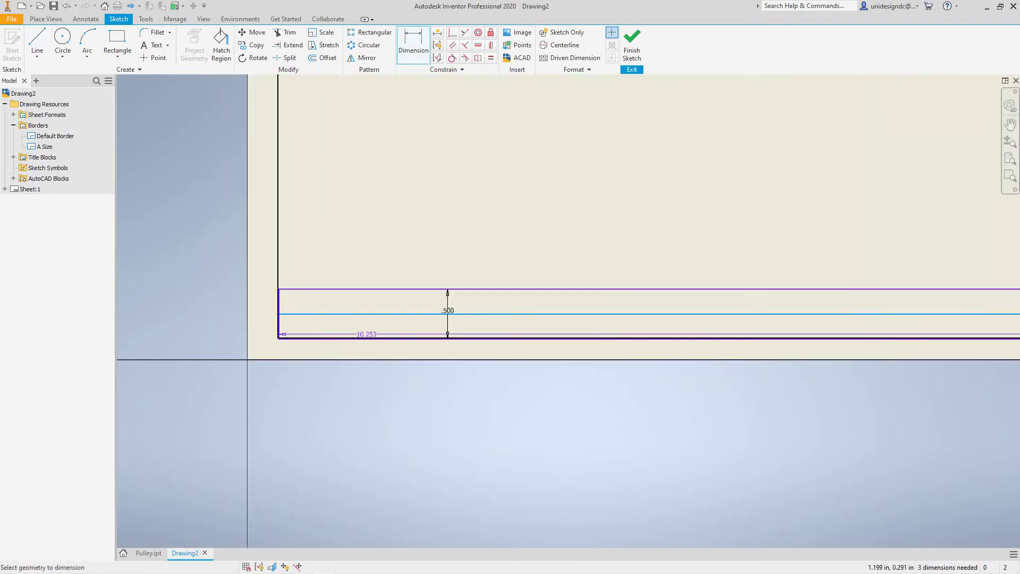
scroll(367, 328, up, 5)
scroll(376, 326, down, 5)
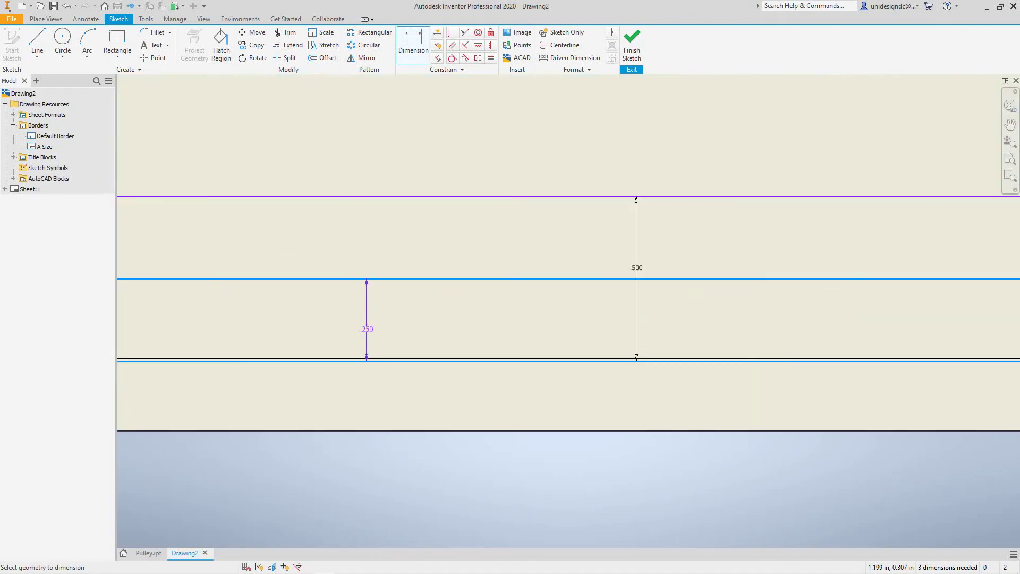
click(367, 319)
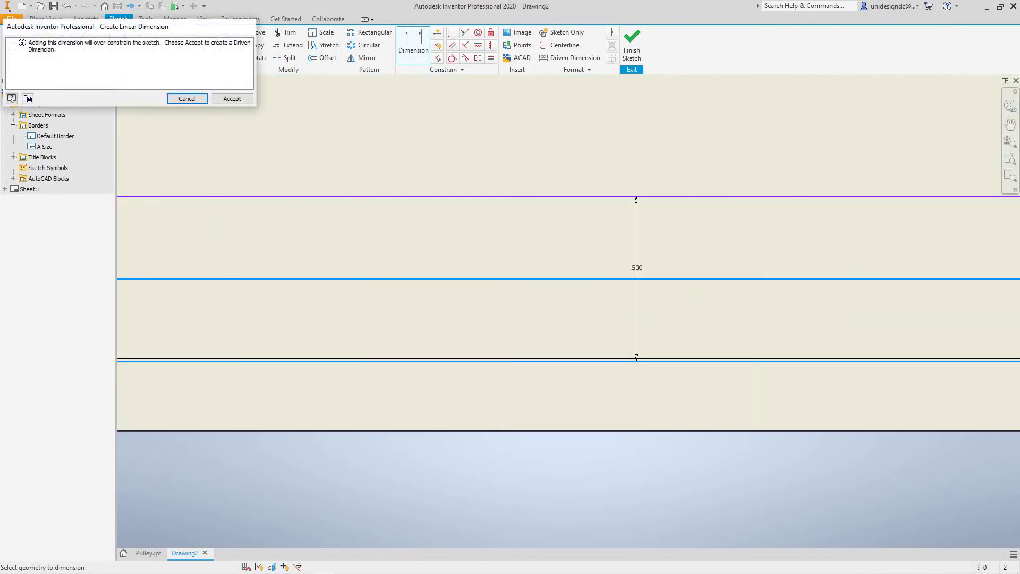
click(231, 99)
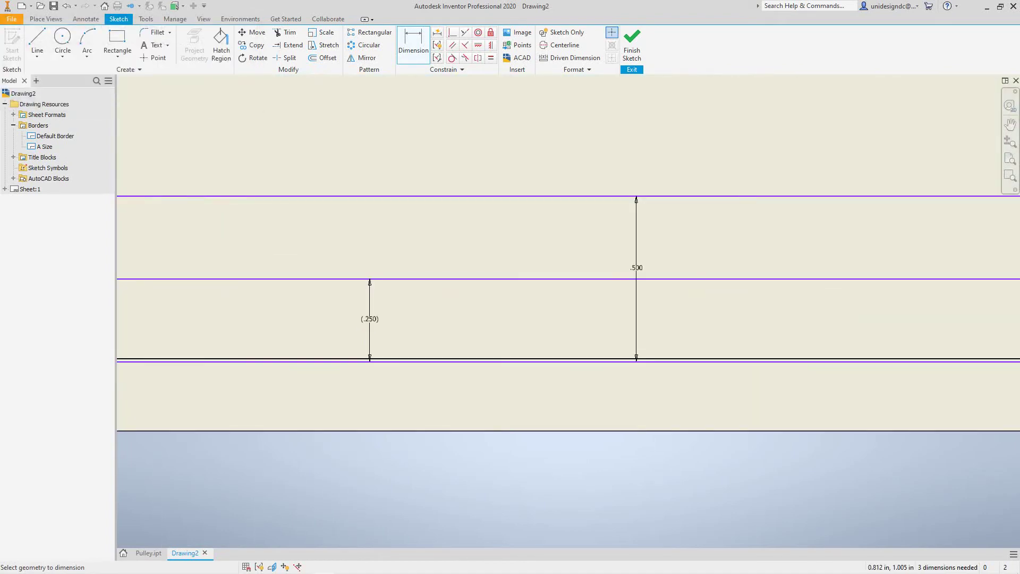
click(67, 6)
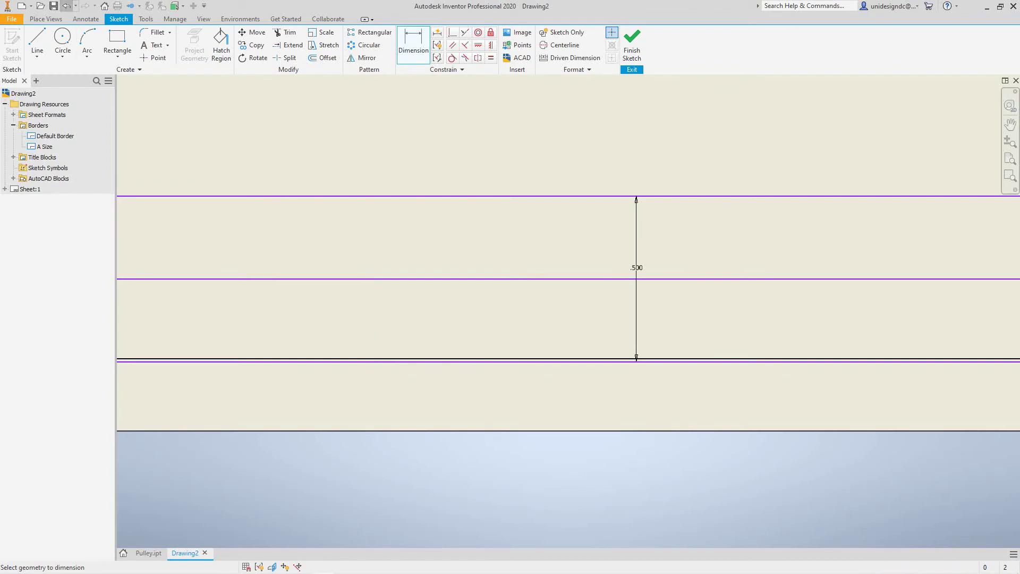
- Draw a 0.250 in vertical line from the title block's middle line down to its bottom edge, at X about 1.92 in
scroll(257, 332, up, 4)
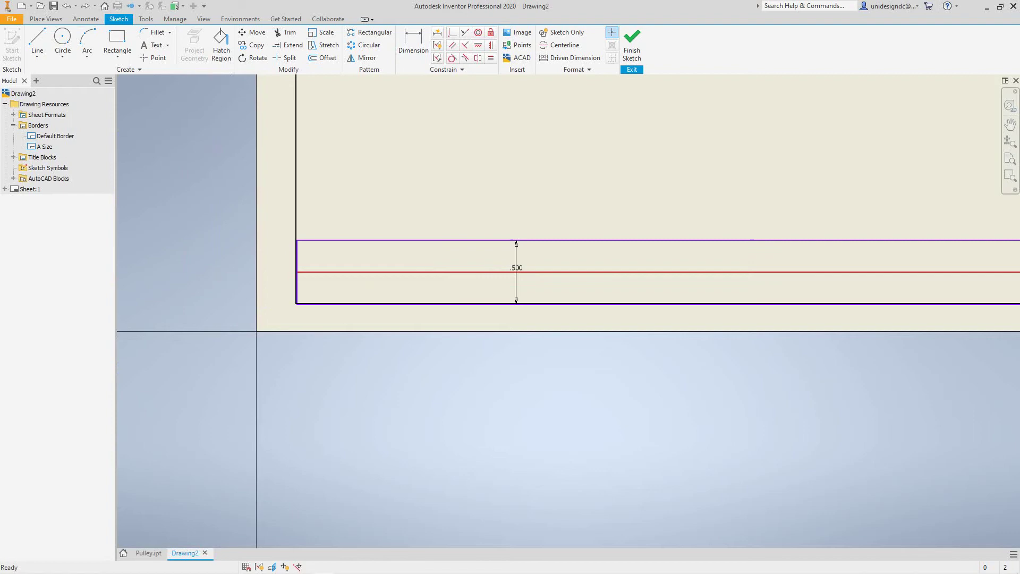
scroll(603, 294, down, 4)
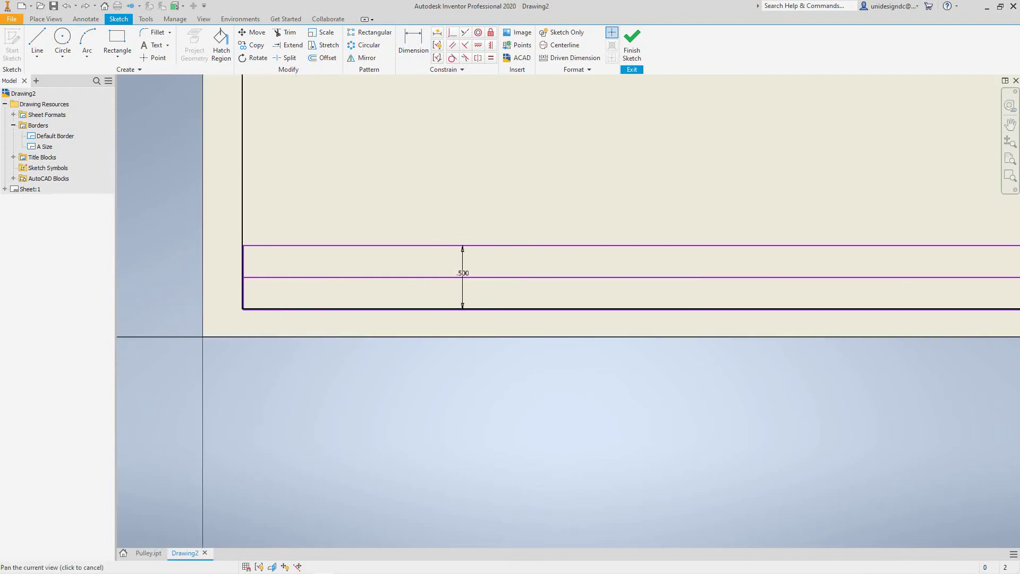
scroll(362, 263, up, 10)
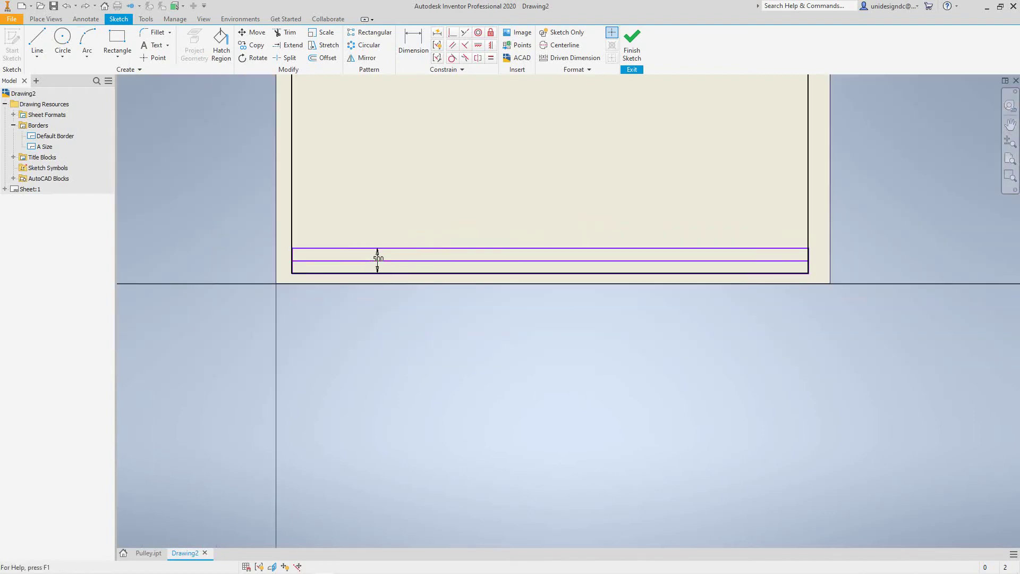
click(37, 42)
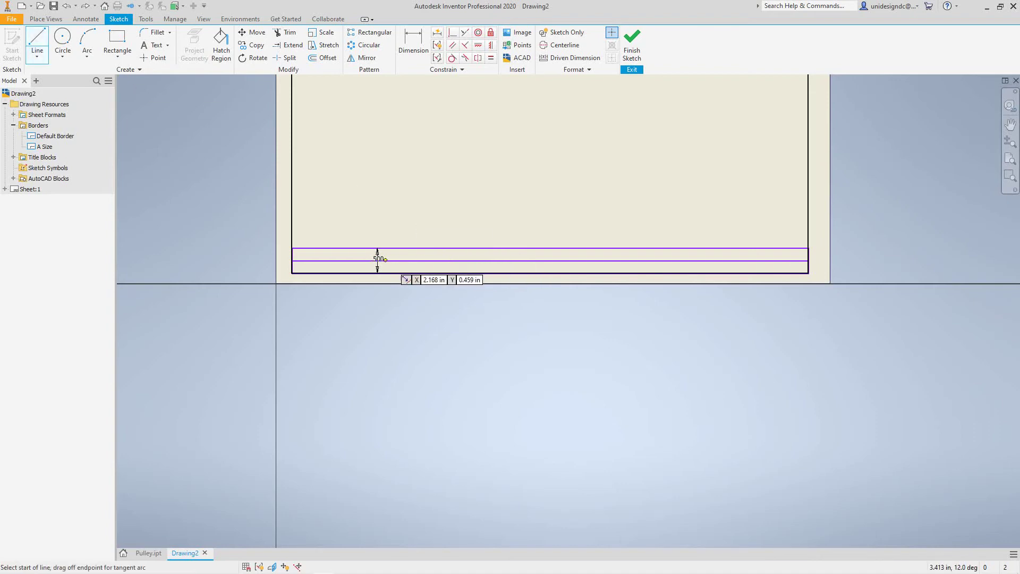
scroll(387, 275, up, 6)
scroll(391, 275, down, 10)
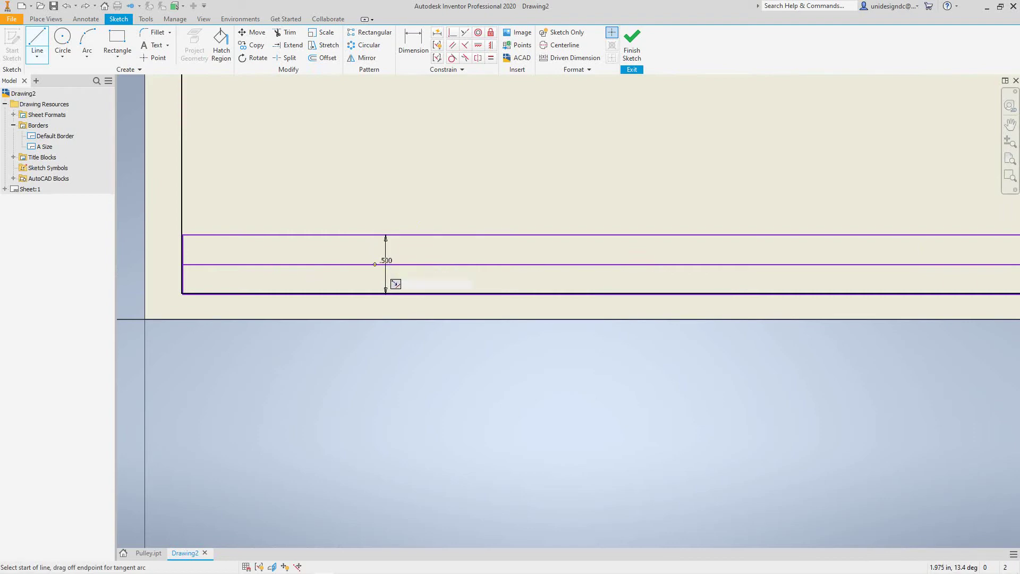
click(386, 287)
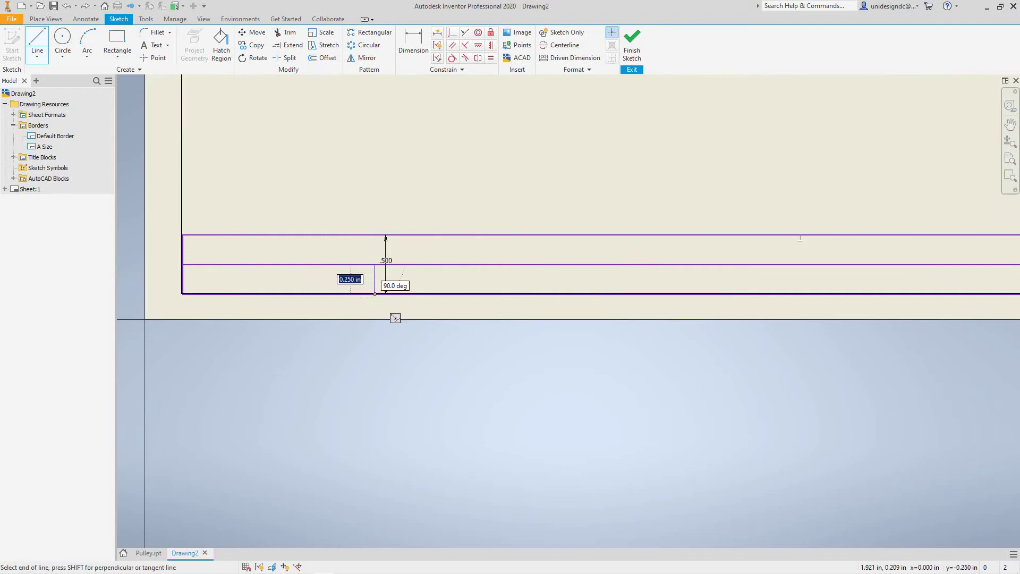
key(Return)
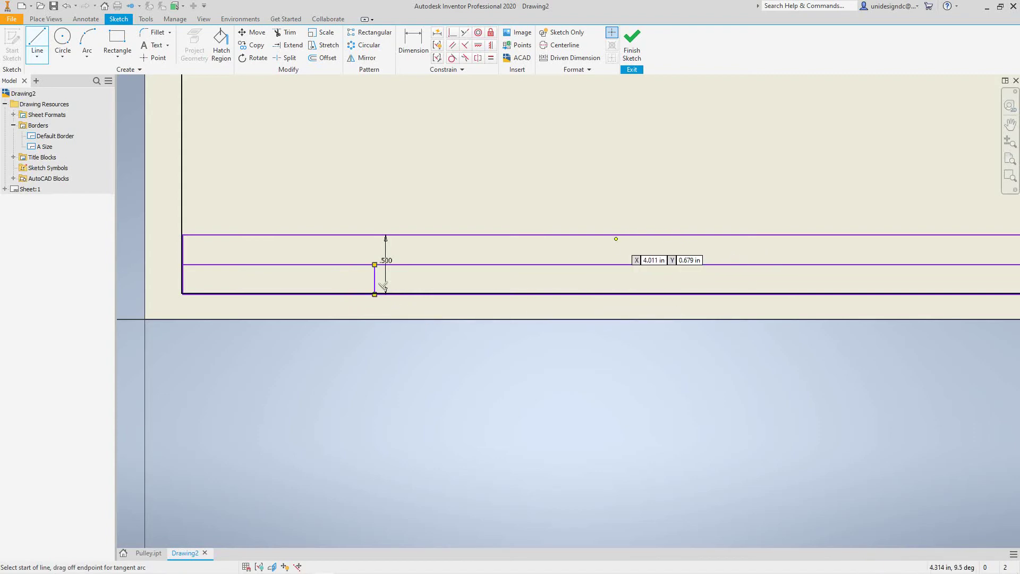
- Draw two full-height vertical lines across the title block rectangle at X about 3.96 in and 5.34 in
click(614, 284)
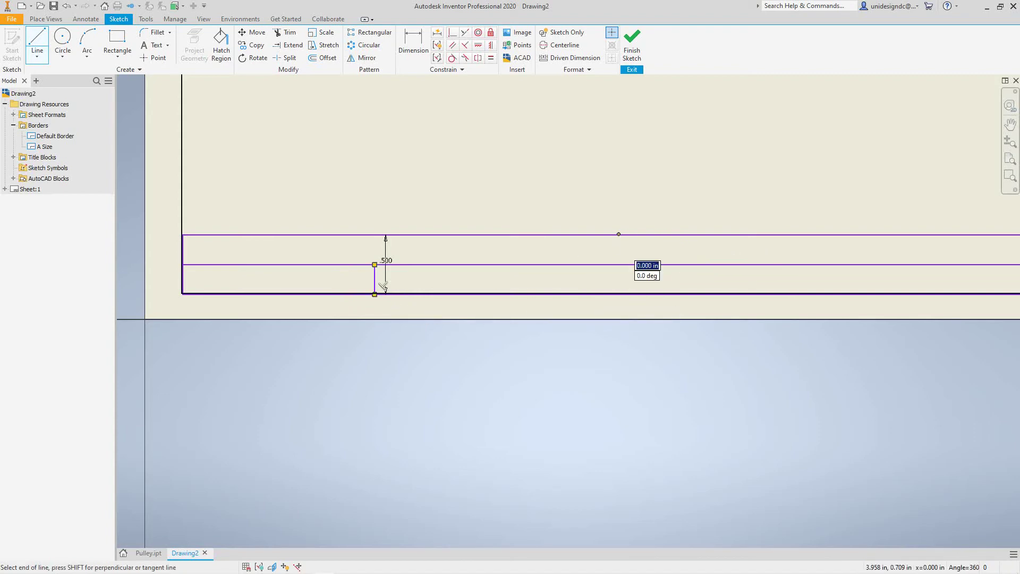
click(619, 295)
scroll(642, 290, up, 2)
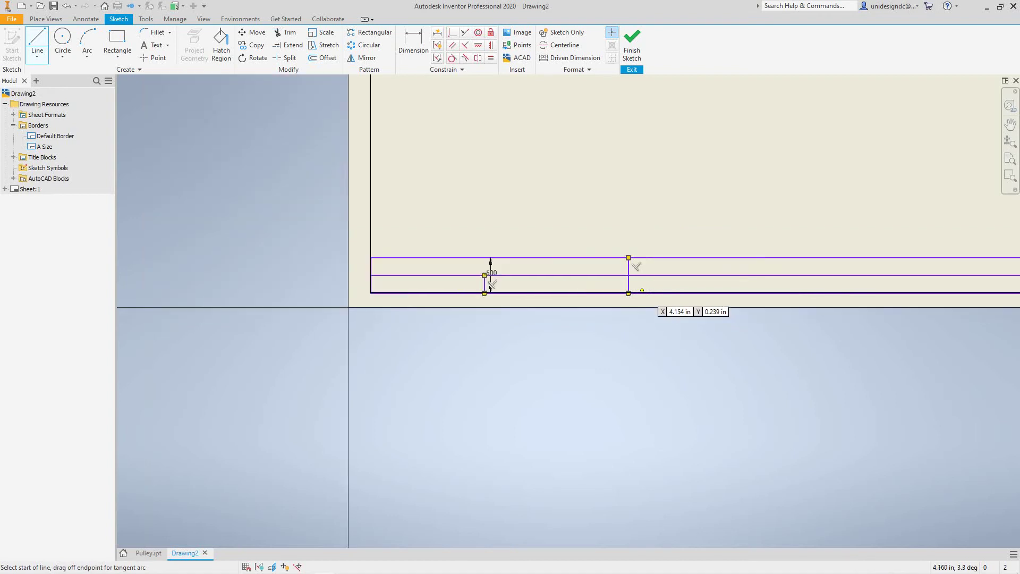
scroll(642, 290, down, 4)
middle_drag(642, 289, 446, 312)
scroll(447, 312, down, 5)
scroll(447, 312, down, 5)
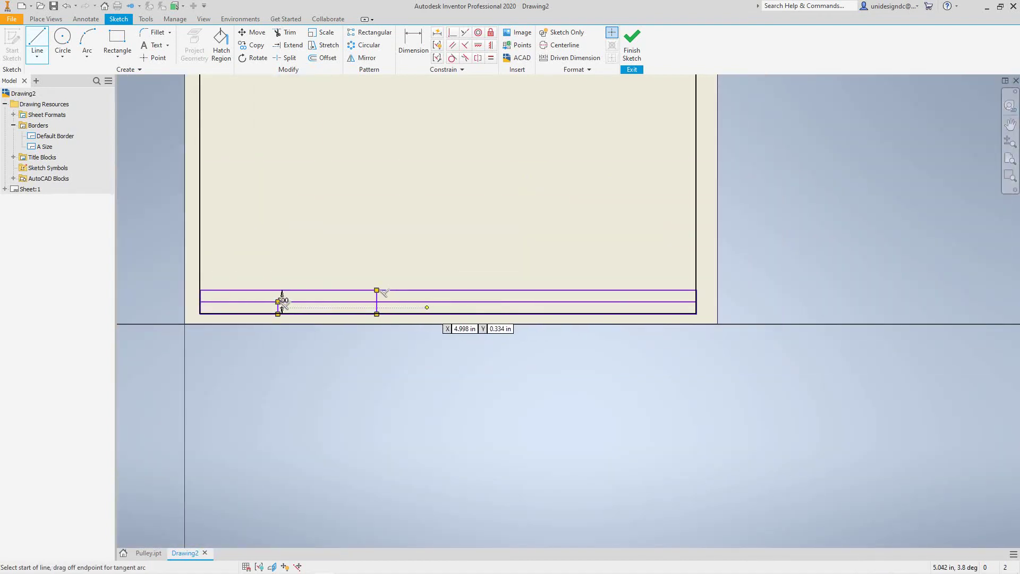
click(443, 290)
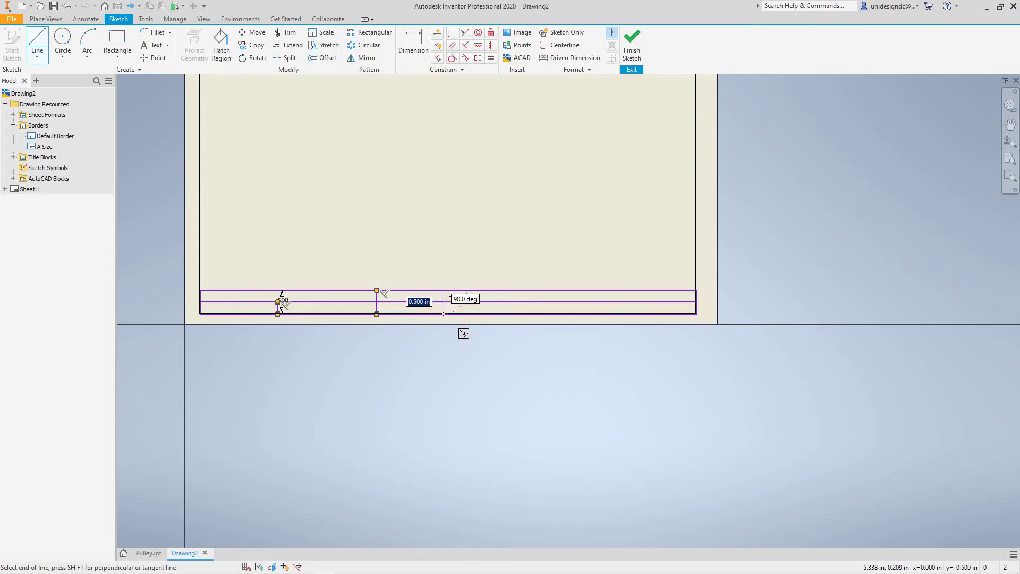
click(444, 314)
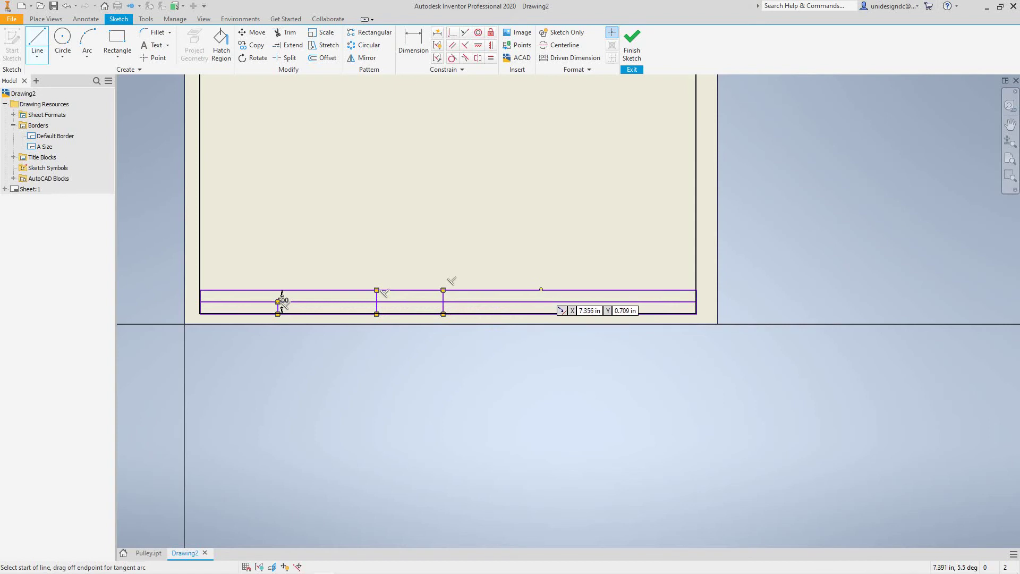
- Draw a lower-row vertical divider at X about 6.61 in and full-height dividers at X about 7.95 and 9.10 in in the title block
click(505, 302)
double_click(505, 314)
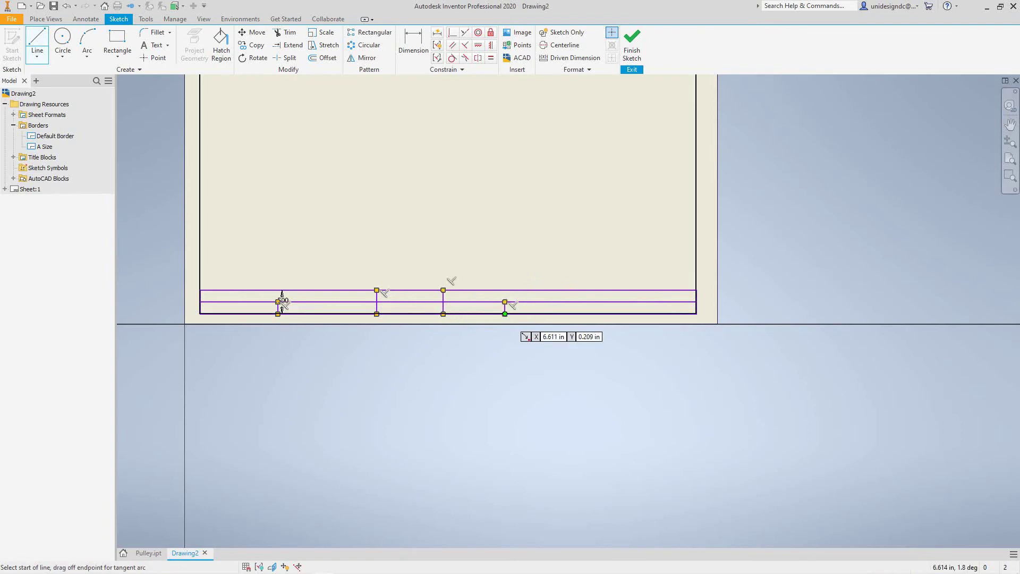
click(570, 289)
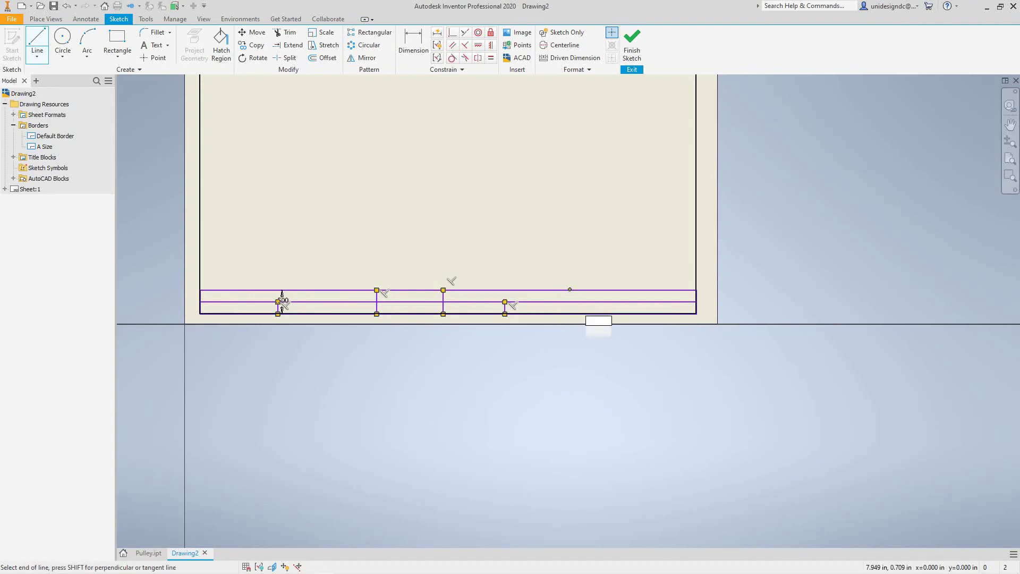
double_click(570, 314)
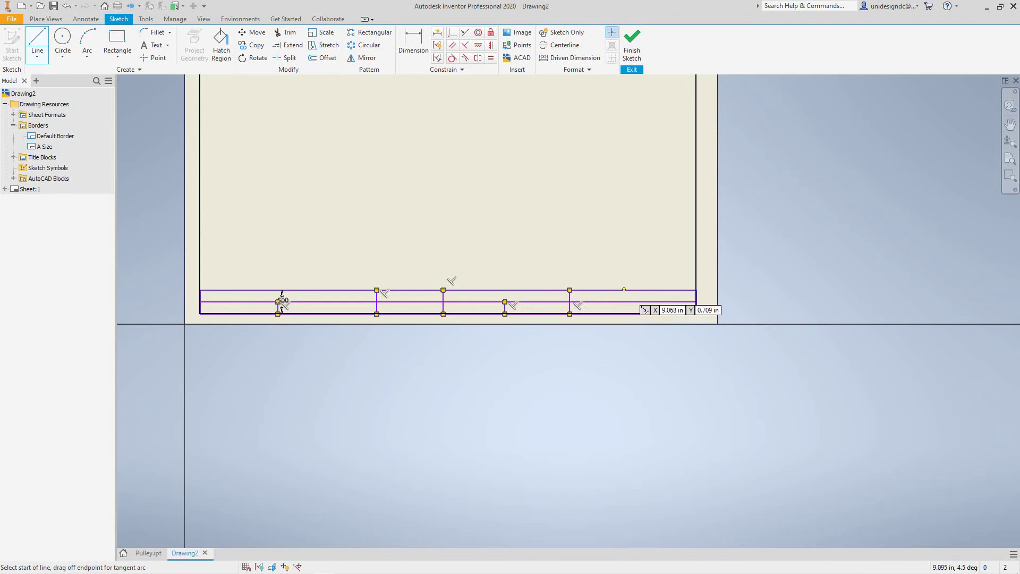
click(625, 290)
double_click(625, 314)
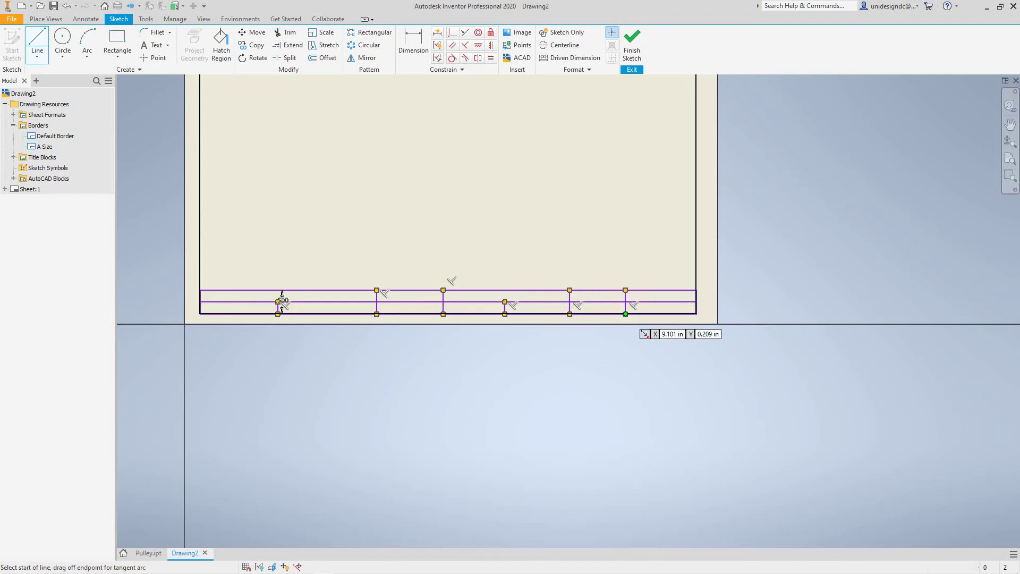
right_click(625, 313)
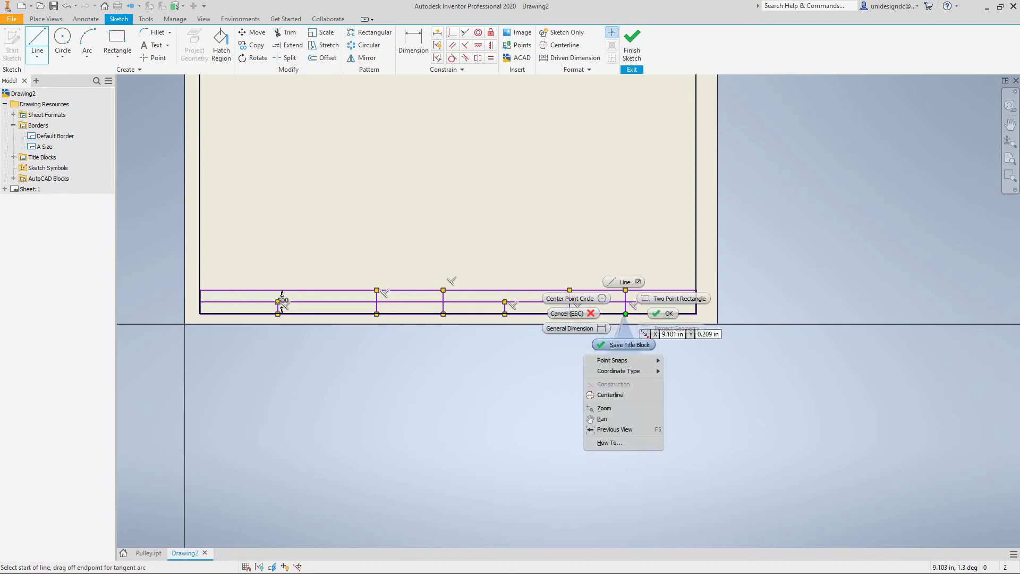
click(627, 344)
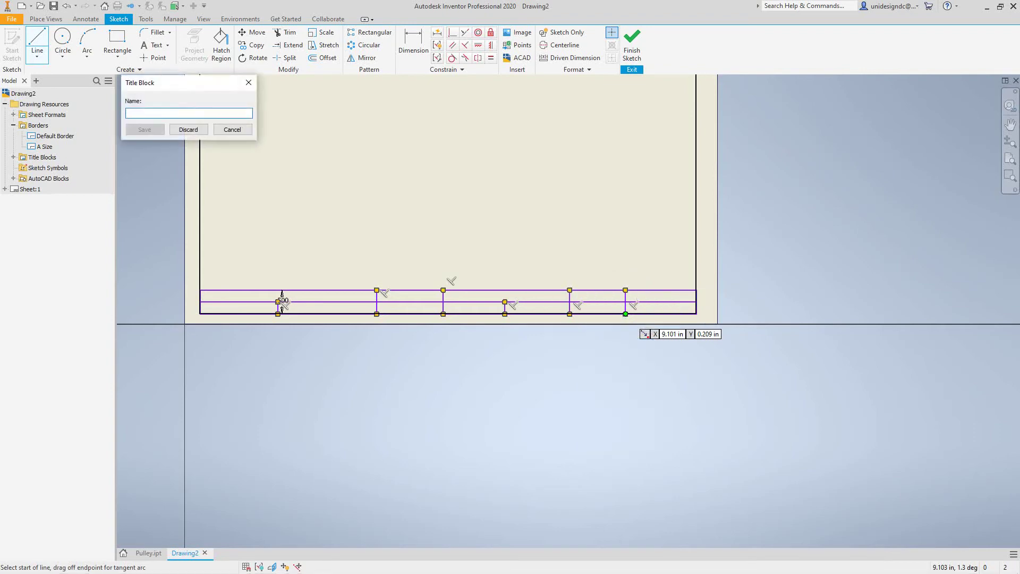
click(232, 129)
- Dimension the distance from the title block's left side to the first lower-row divider and set it to 2 in
scroll(262, 251, up, 2)
scroll(262, 262, down, 3)
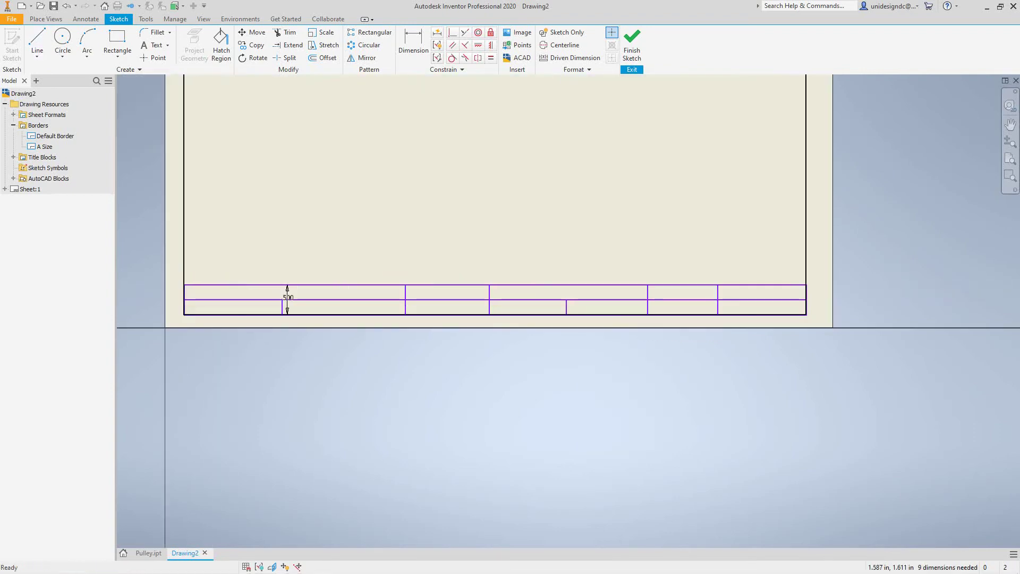
middle_drag(261, 267, 267, 255)
middle_drag(268, 218, 293, 207)
key(d)
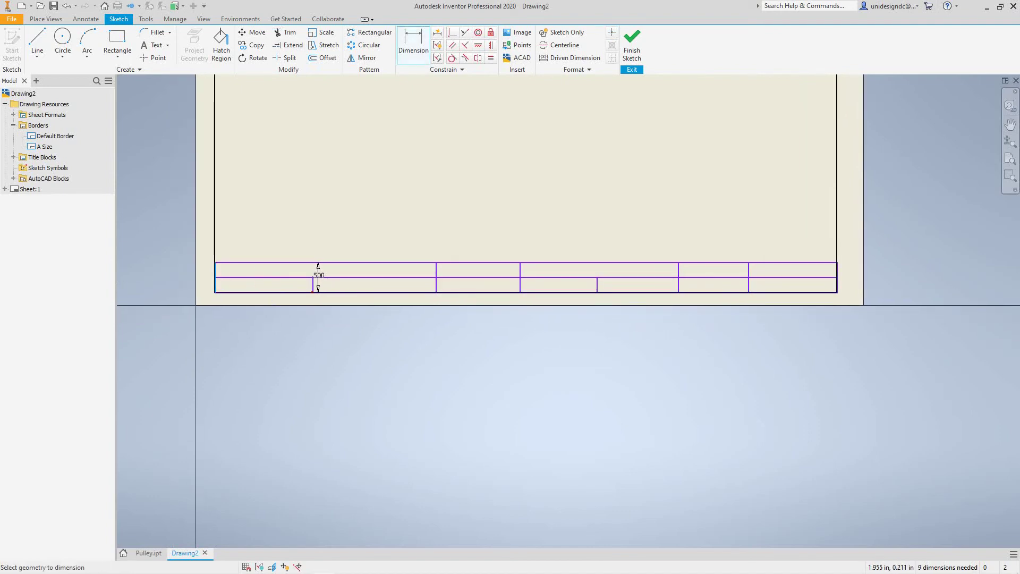
click(313, 286)
click(269, 300)
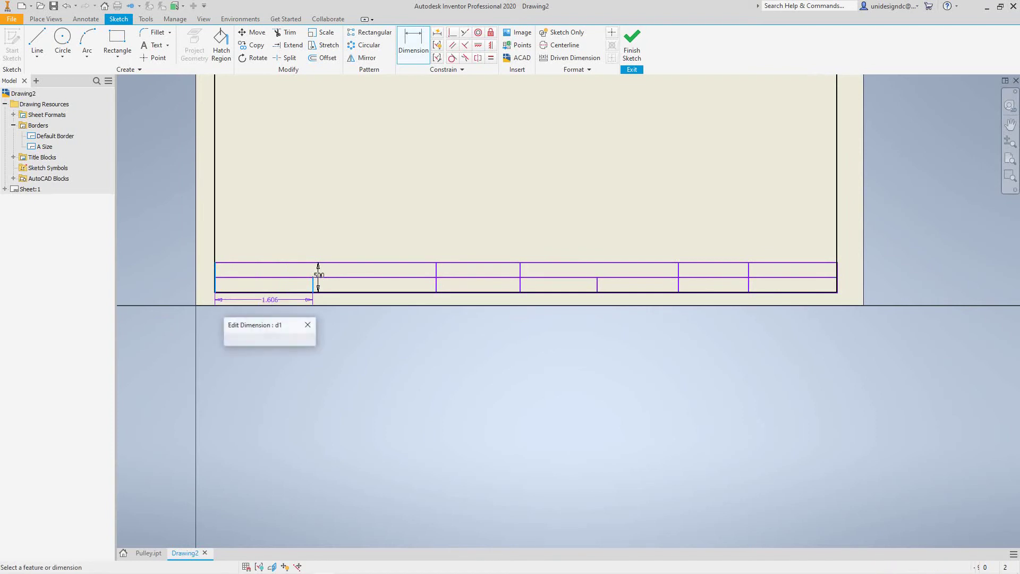
text(2)
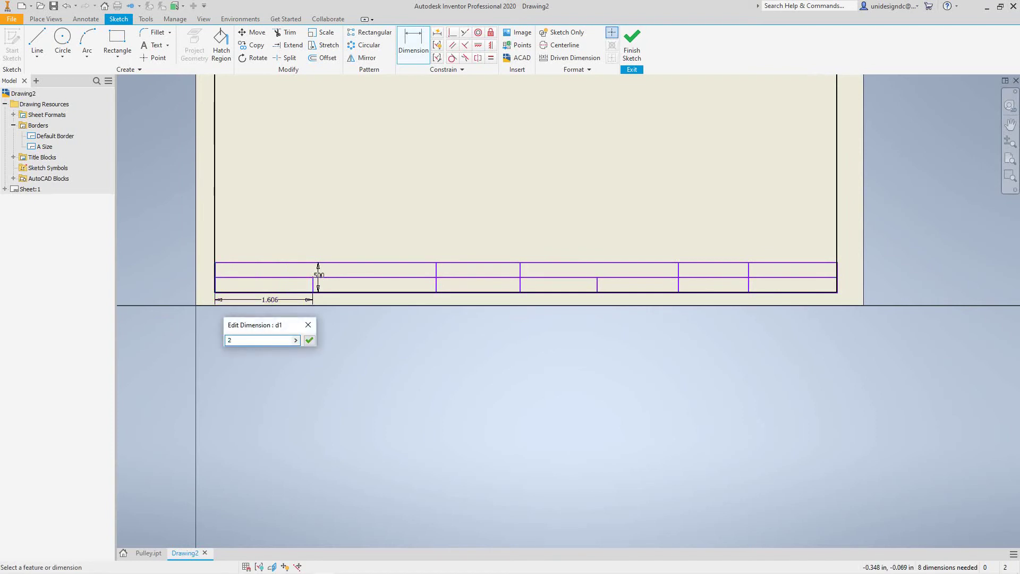
click(310, 340)
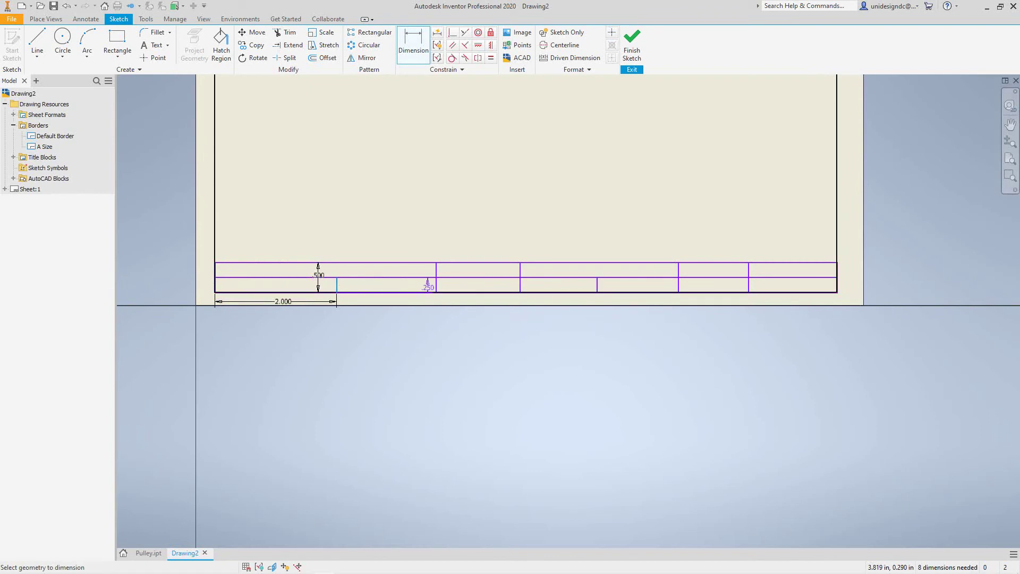
- Dimension the spacing between the first lower-row divider and the first full-height divider and set it to 2 in
click(437, 286)
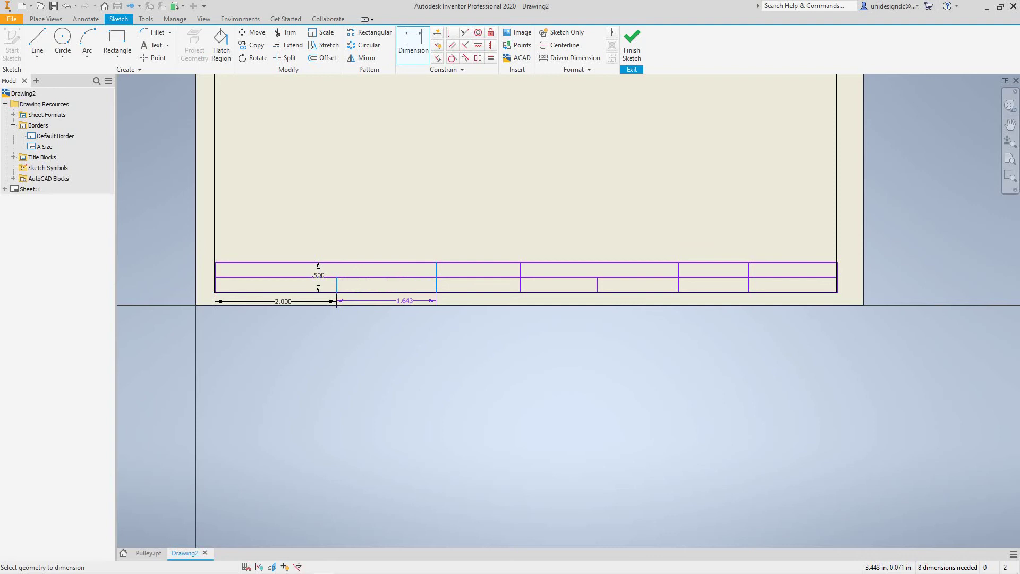
click(388, 301)
text(2)
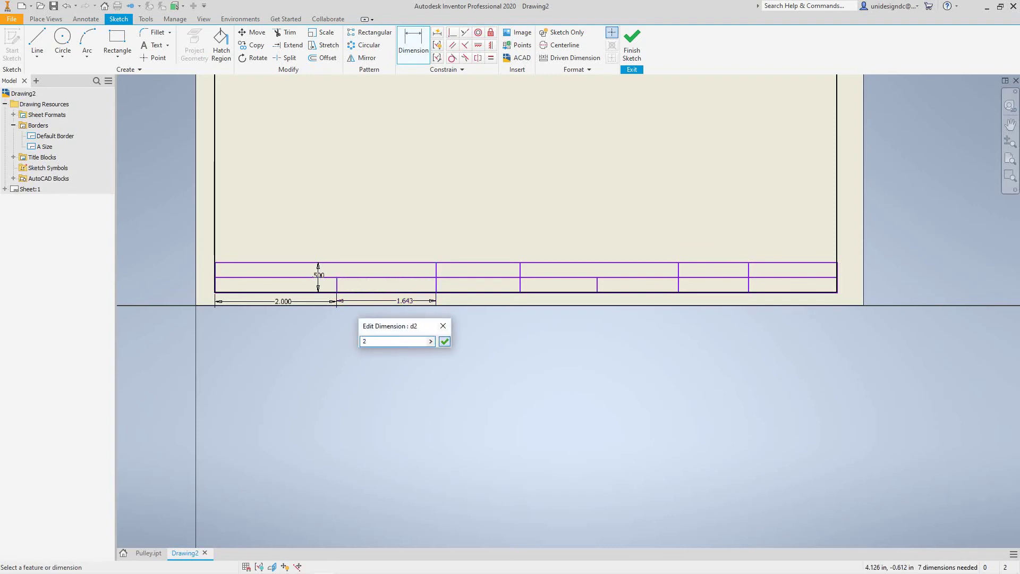
click(444, 341)
- Dimension the spacing between the first and second full-height dividers and set it to 1.920 in
middle_drag(475, 349, 470, 405)
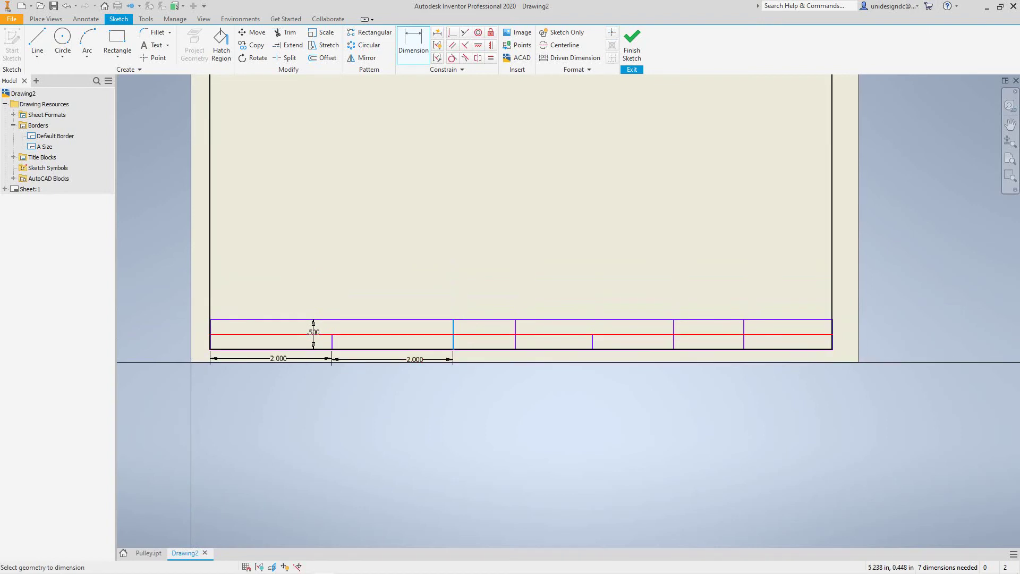
click(514, 336)
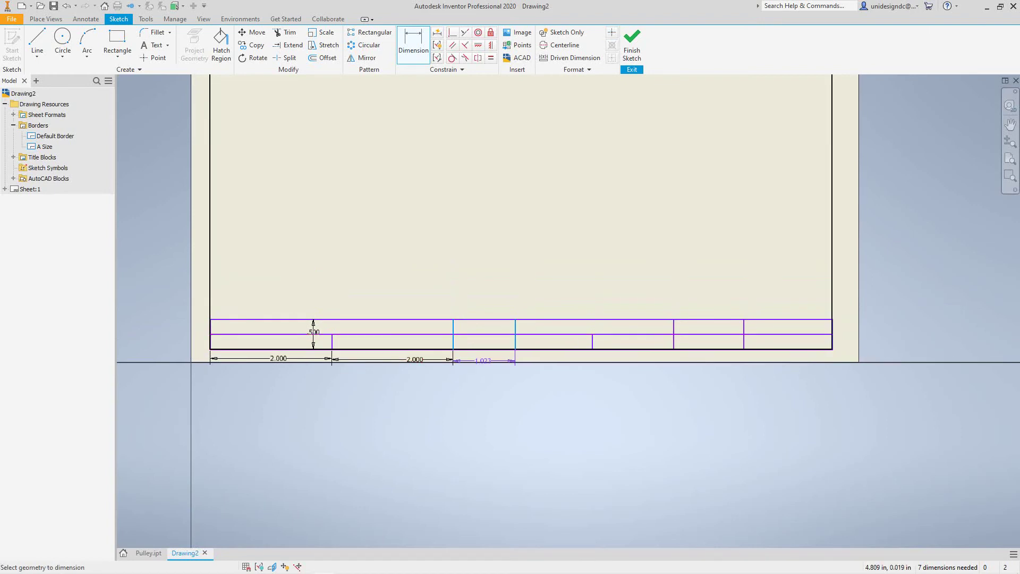
click(484, 373)
text(1.920)
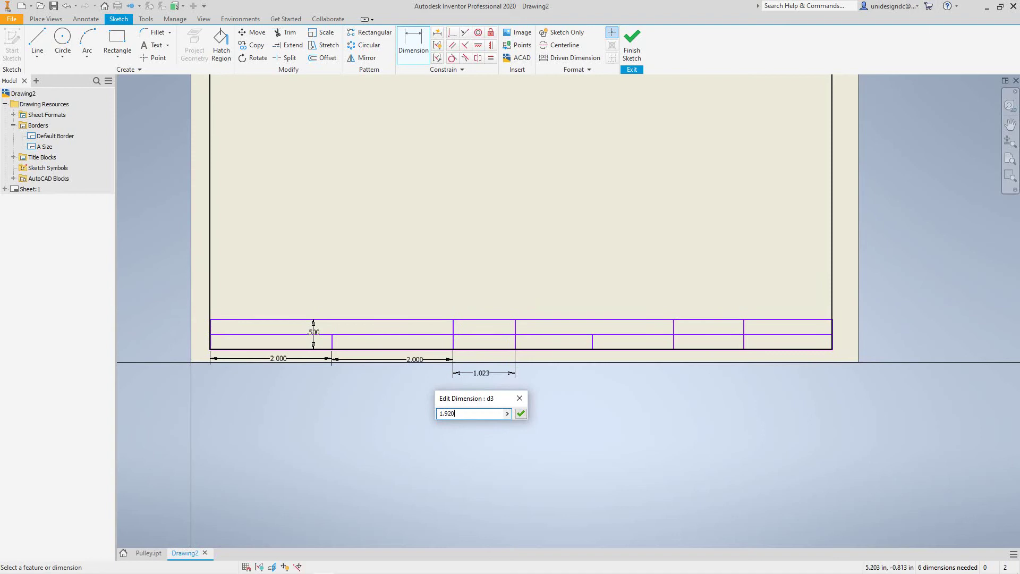
key(Return)
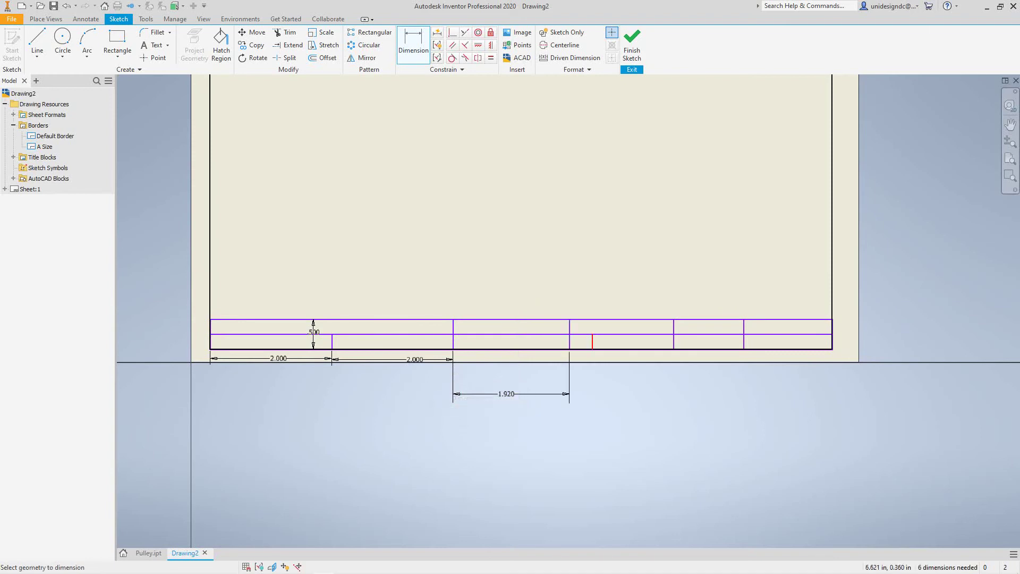
- Dimension the spacing between the second full-height divider and the second lower-row divider and set it to 1.1 in
click(570, 341)
click(593, 343)
click(597, 389)
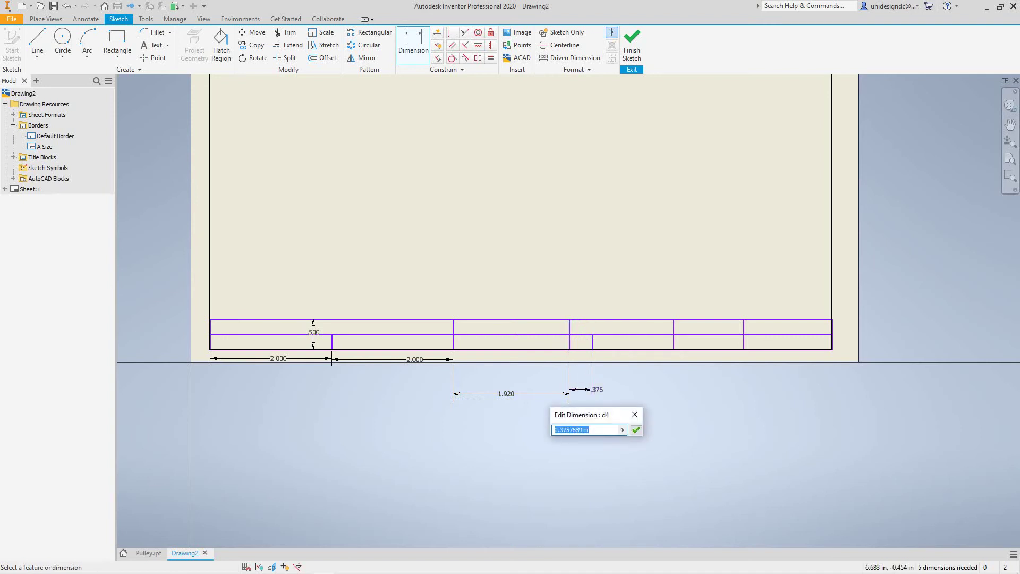
text(1.1)
key(Return)
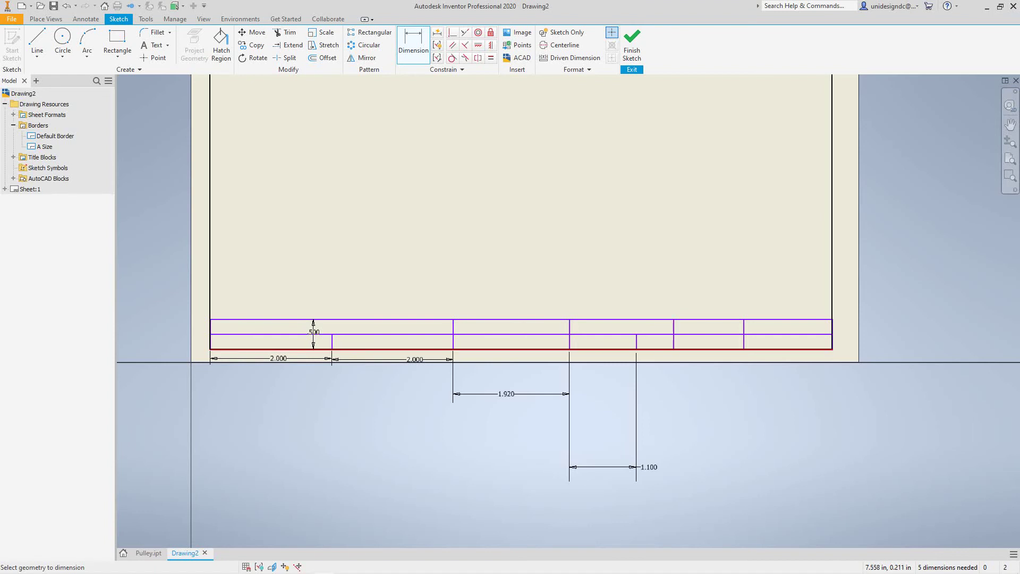
- Dimension the spacing between the second lower-row divider and the third full-height divider and set it to 1.10 in
click(637, 341)
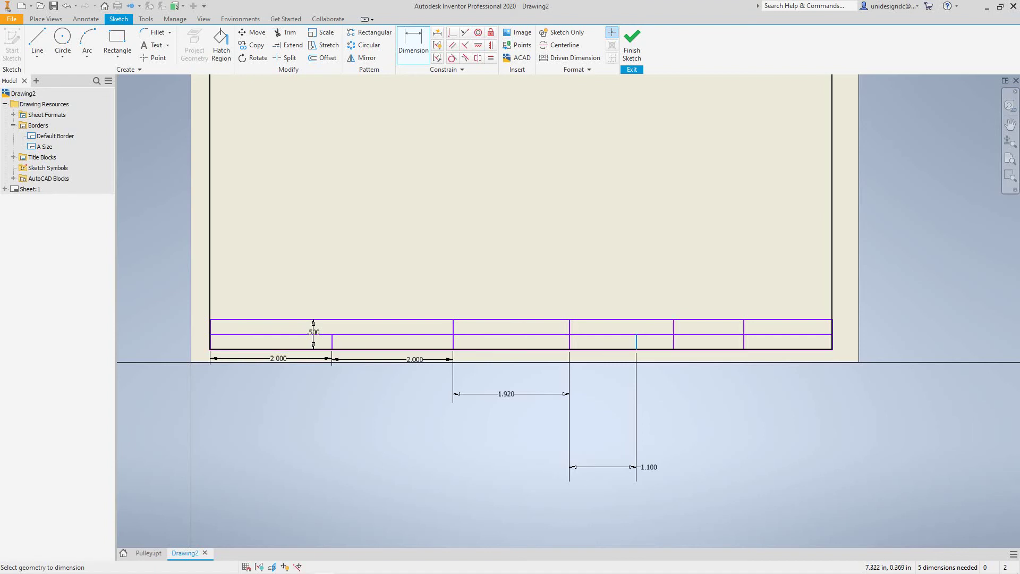
click(674, 342)
click(665, 415)
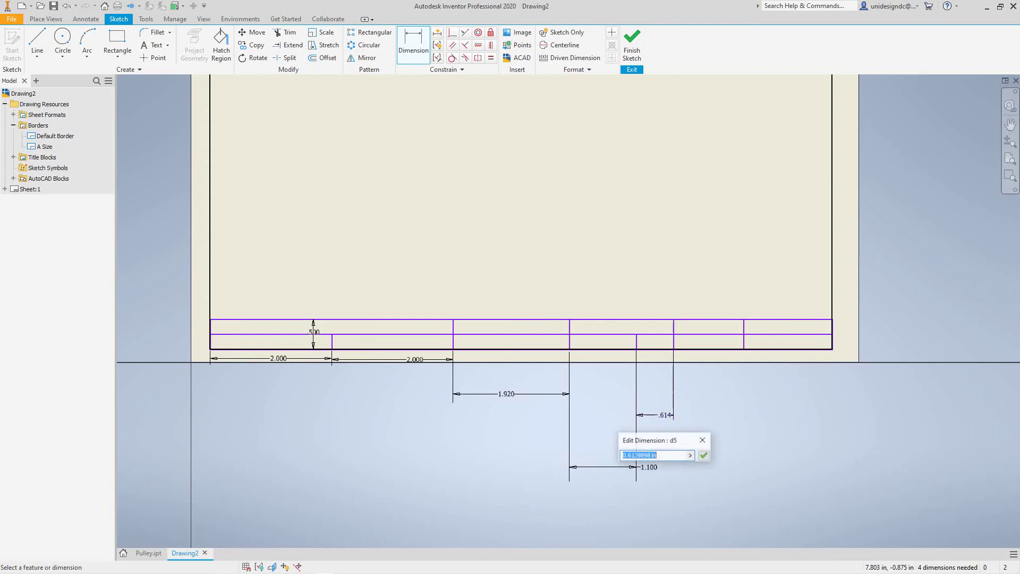
text(1.)
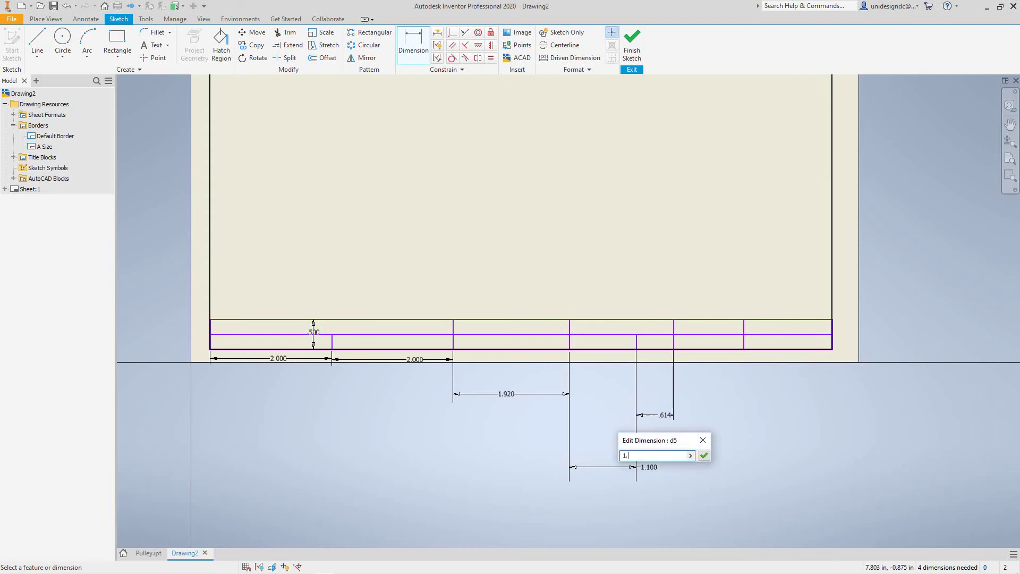
text(10)
click(704, 455)
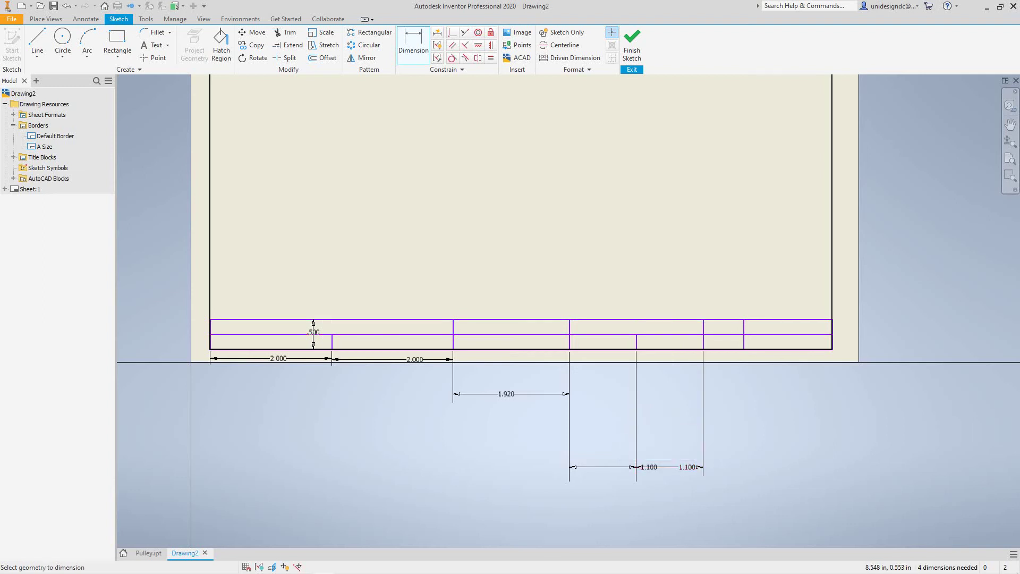
- Dimension the spacing between the third and fourth full-height dividers and set it to 1.6 in
click(704, 332)
click(744, 340)
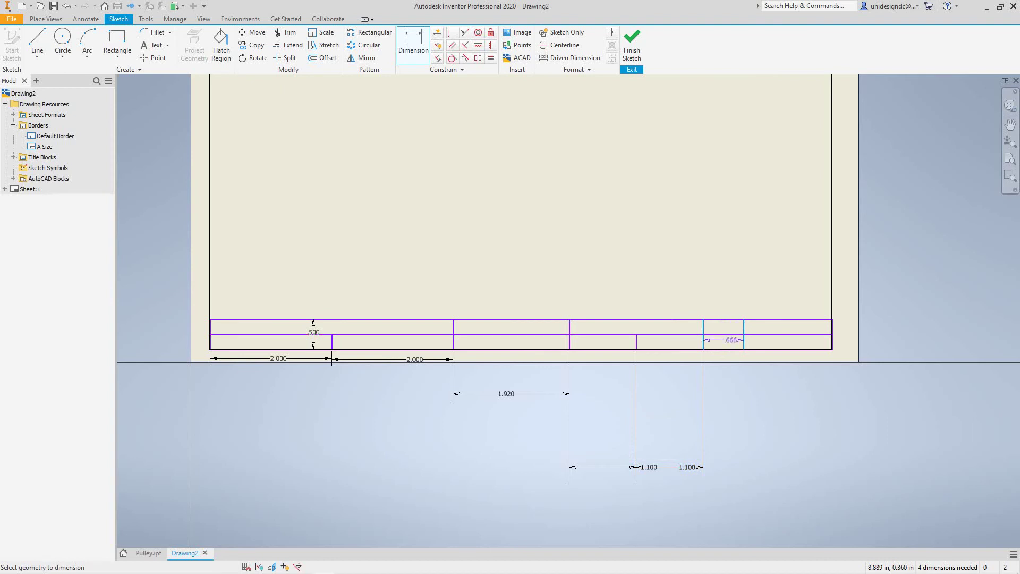
click(724, 434)
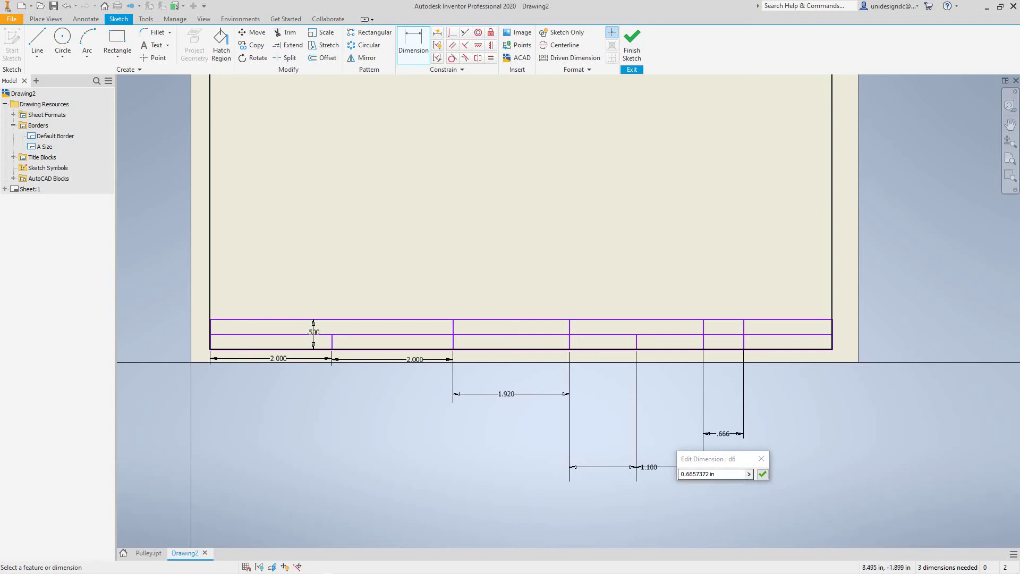
drag(719, 475, 653, 475)
text(1.6)
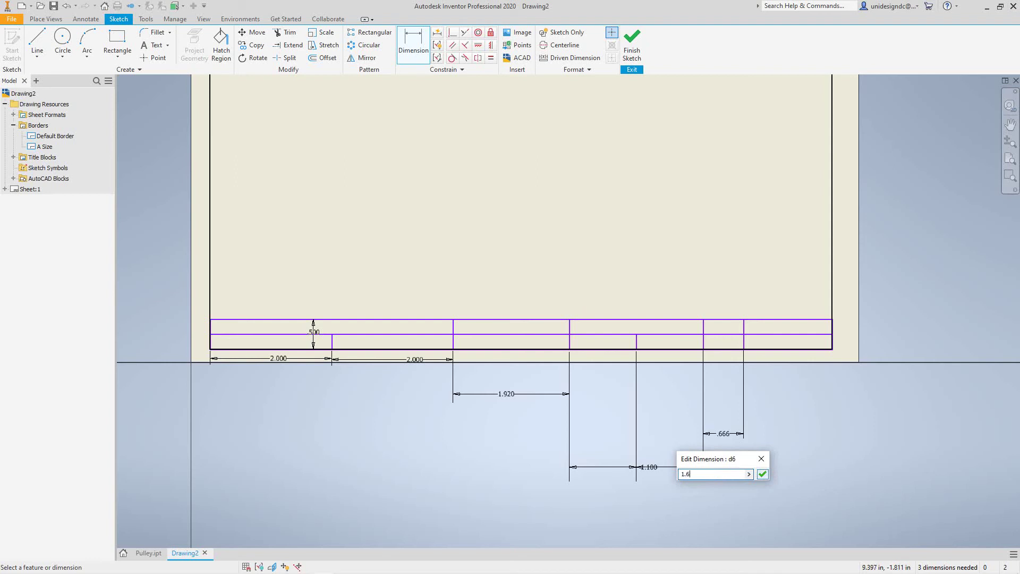
key(Return)
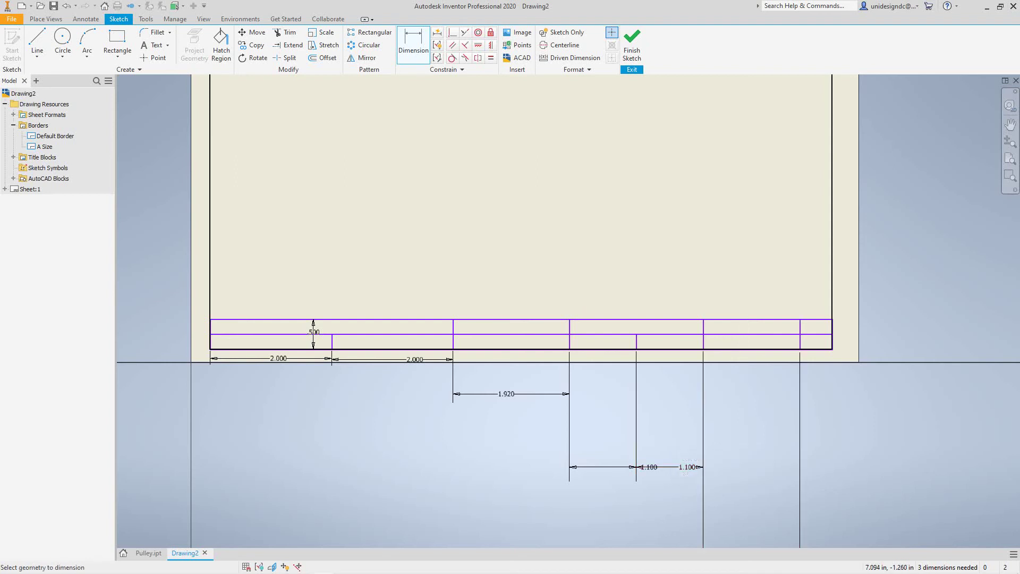
- Examine the title block grid and its divider dimensions against the border and the sheet edges
scroll(678, 398, down, 5)
scroll(284, 382, up, 7)
scroll(417, 392, down, 3)
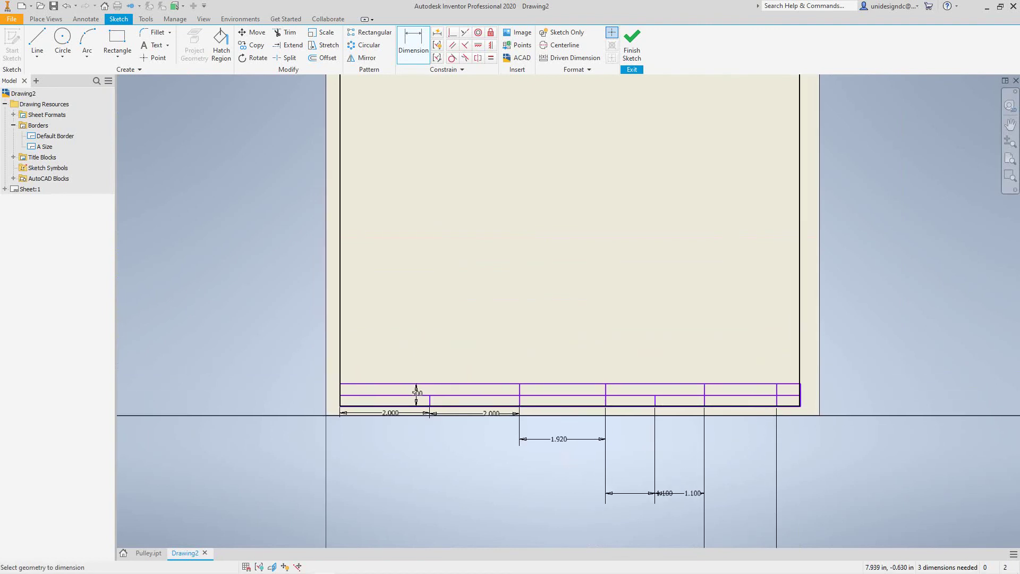
middle_drag(416, 392, 417, 434)
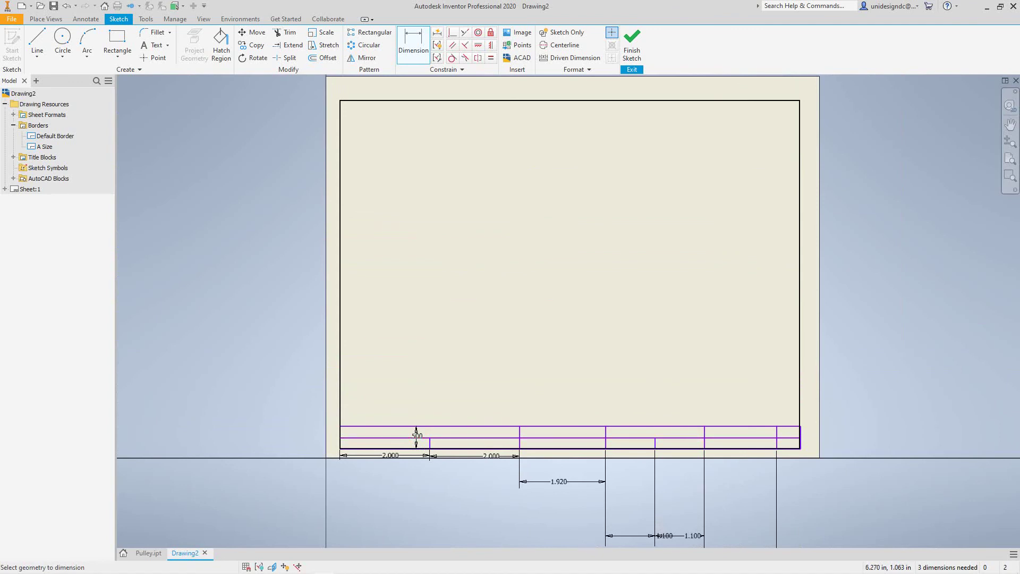
middle_drag(417, 434, 420, 426)
middle_drag(542, 448, 542, 449)
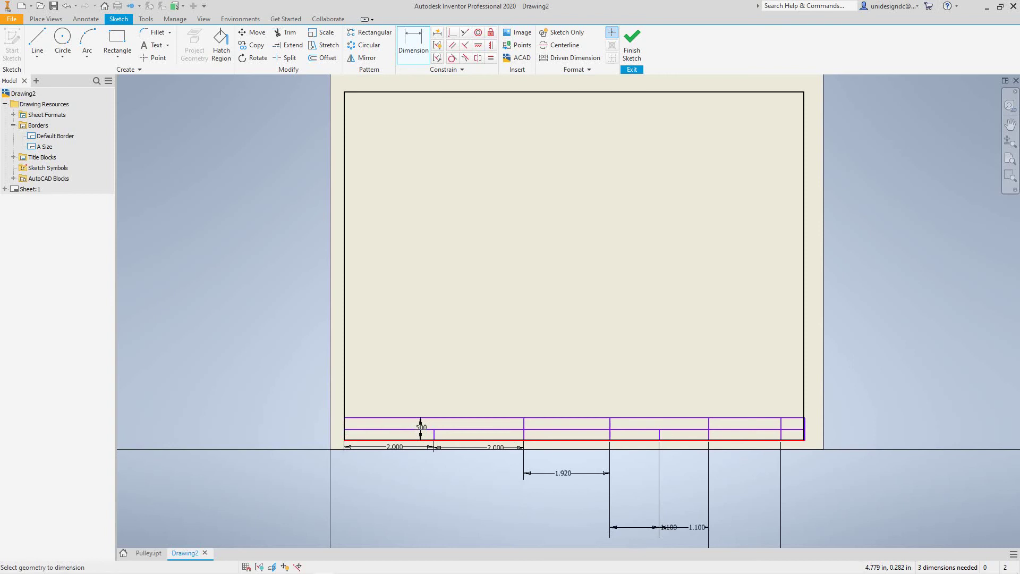
scroll(421, 428, down, 5)
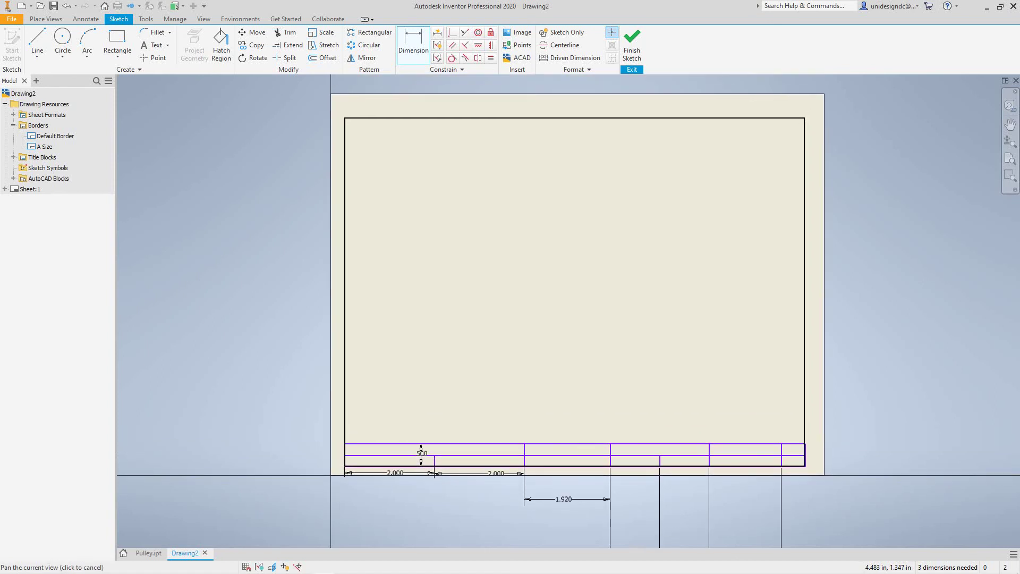
scroll(544, 362, up, 5)
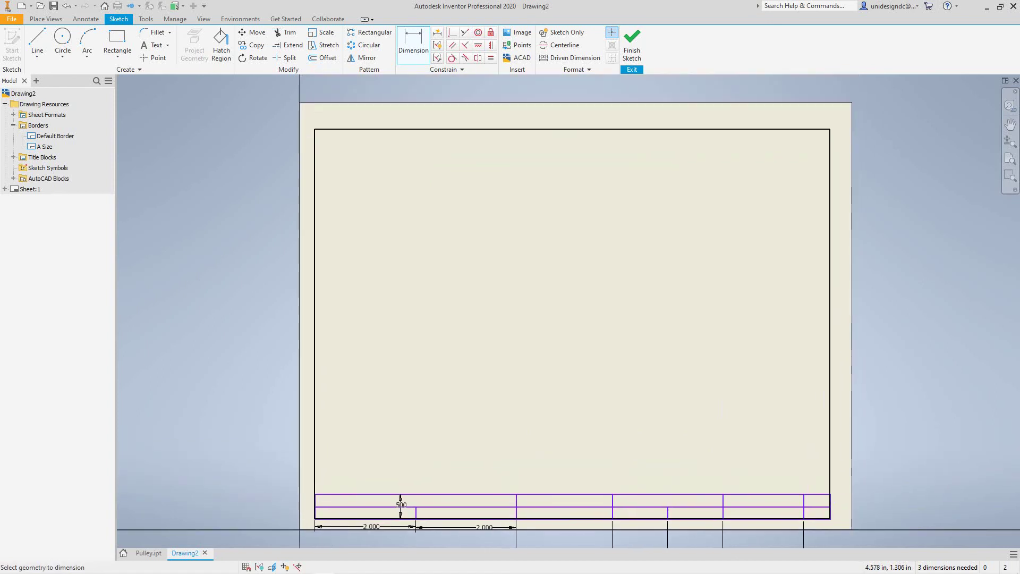
middle_drag(529, 464, 532, 433)
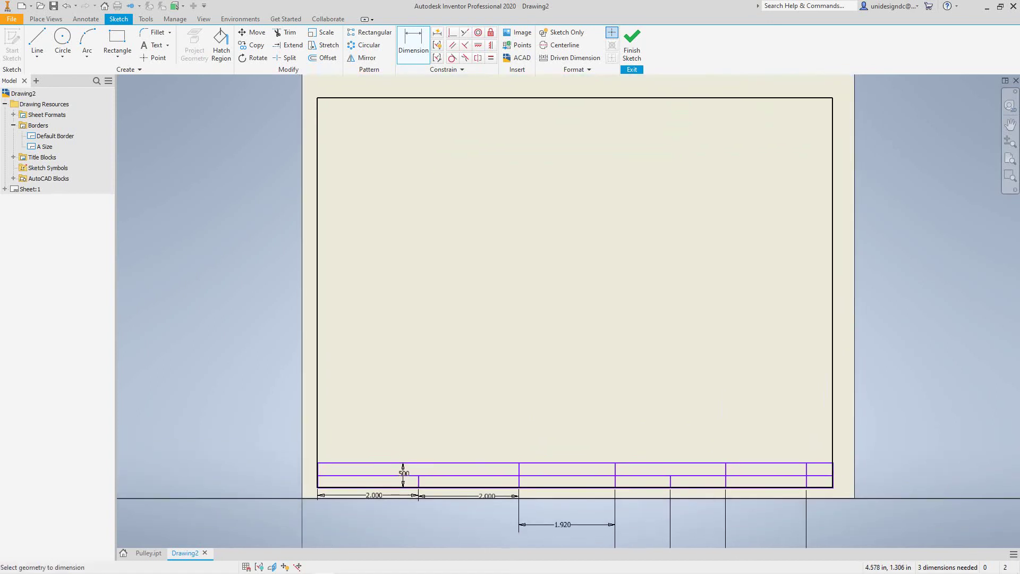
middle_drag(544, 319, 549, 276)
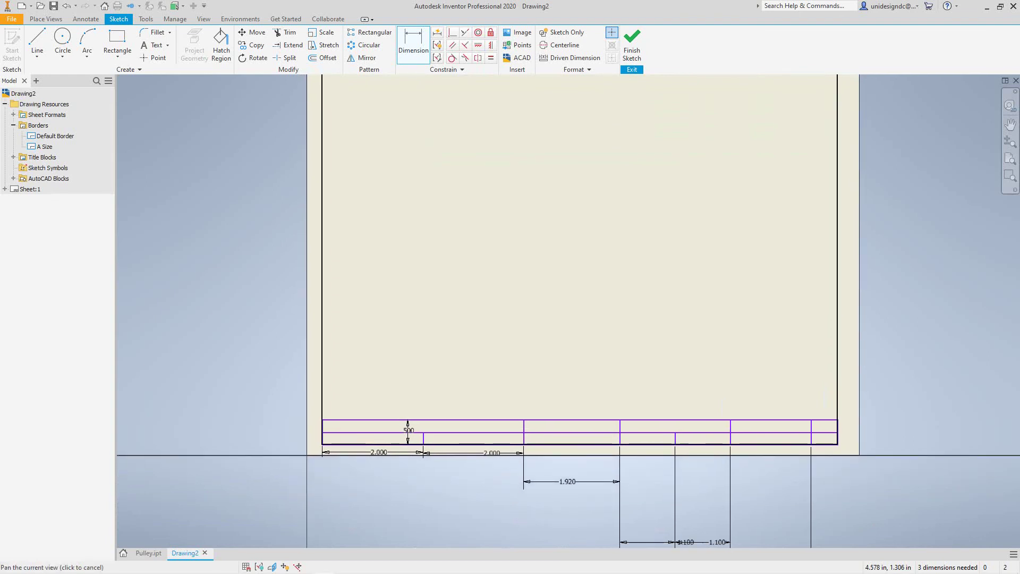
scroll(353, 436, down, 5)
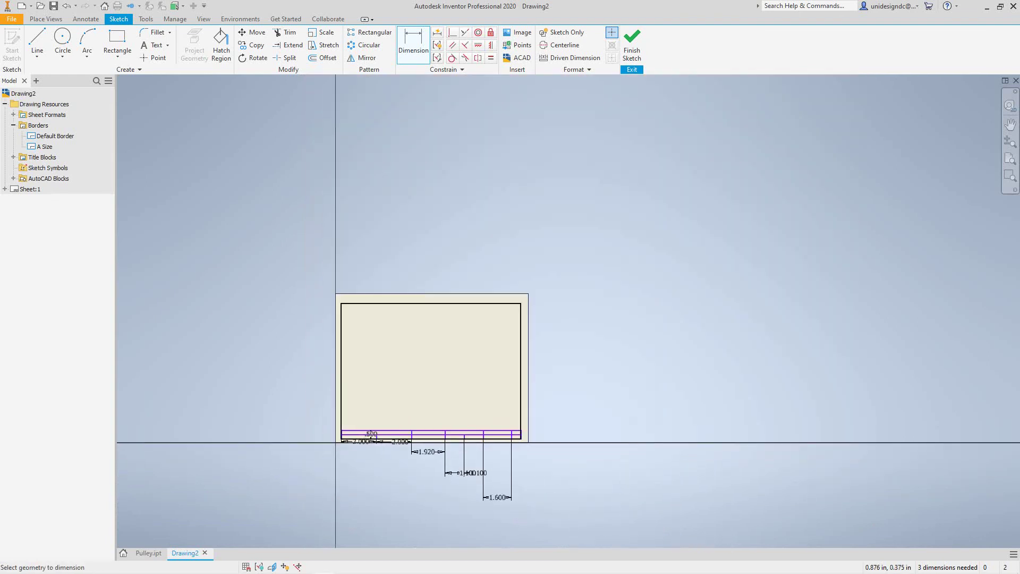
scroll(354, 437, up, 6)
middle_drag(401, 432, 392, 369)
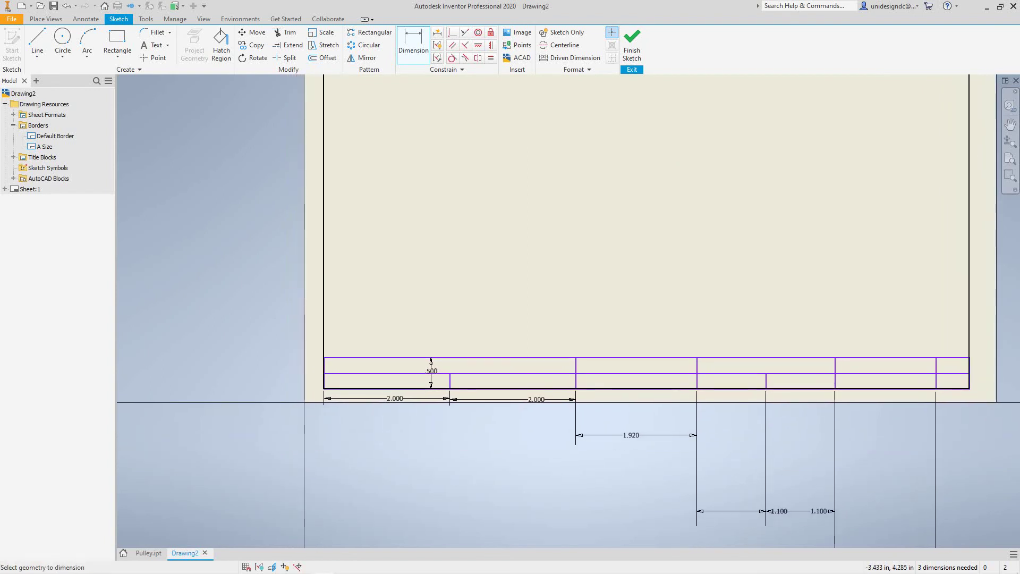
click(152, 45)
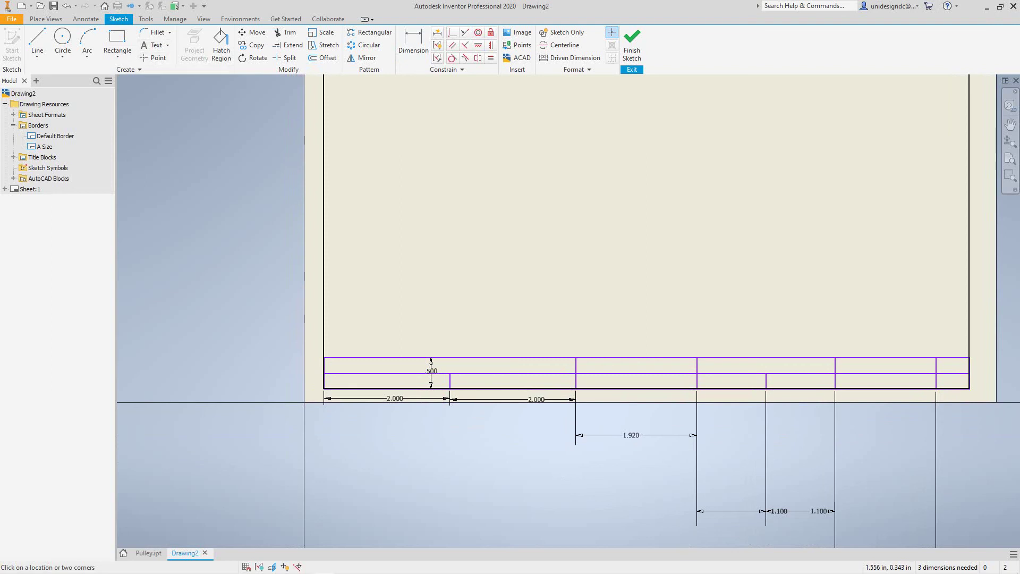
scroll(399, 362, down, 3)
scroll(400, 361, up, 2)
middle_drag(412, 344, 294, 441)
middle_drag(353, 384, 353, 414)
scroll(359, 404, up, 2)
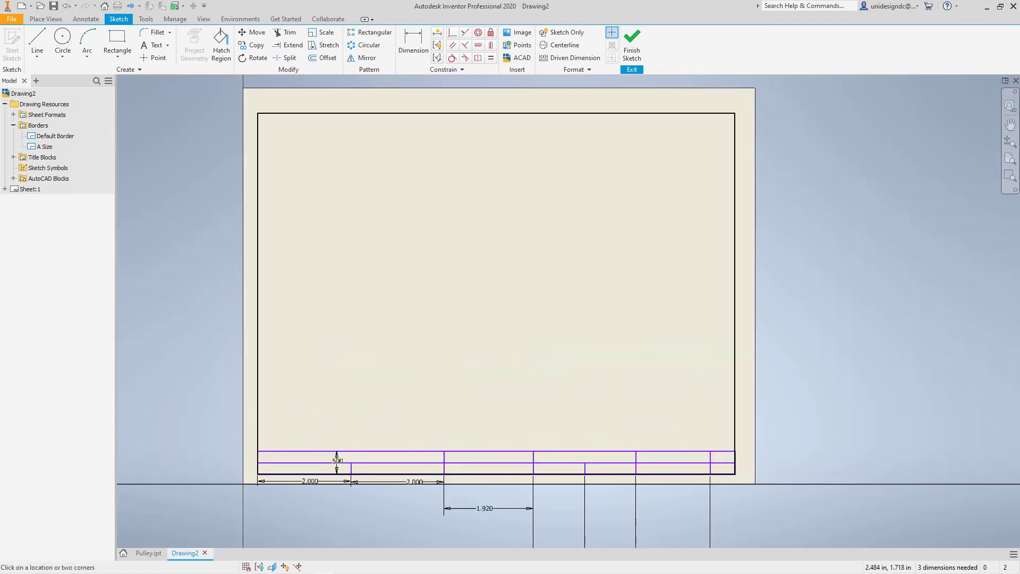
scroll(358, 403, up, 2)
scroll(359, 420, down, 2)
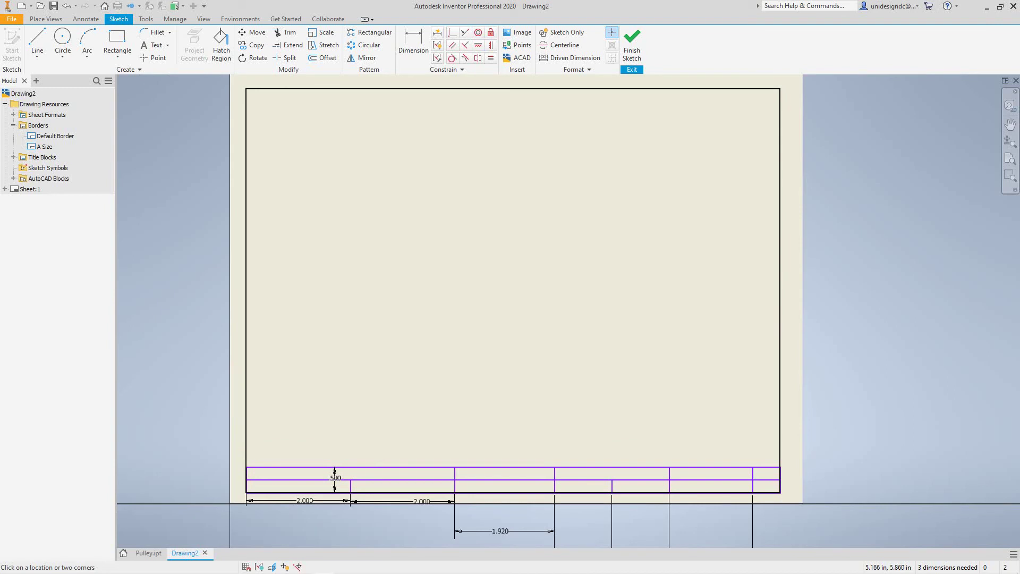
- Finish the title block sketch and save it under the name "title blk"
click(632, 45)
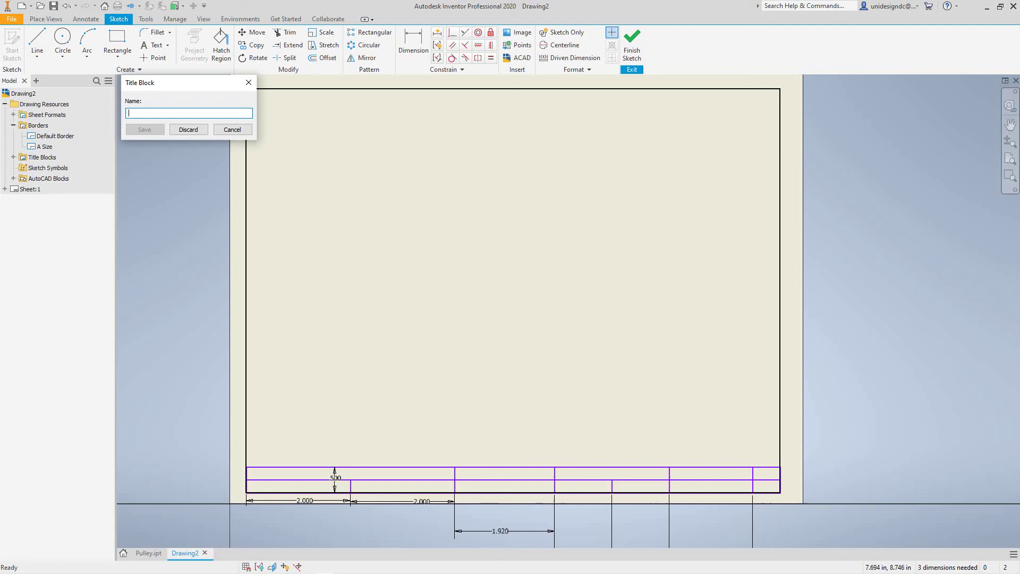
text(title)
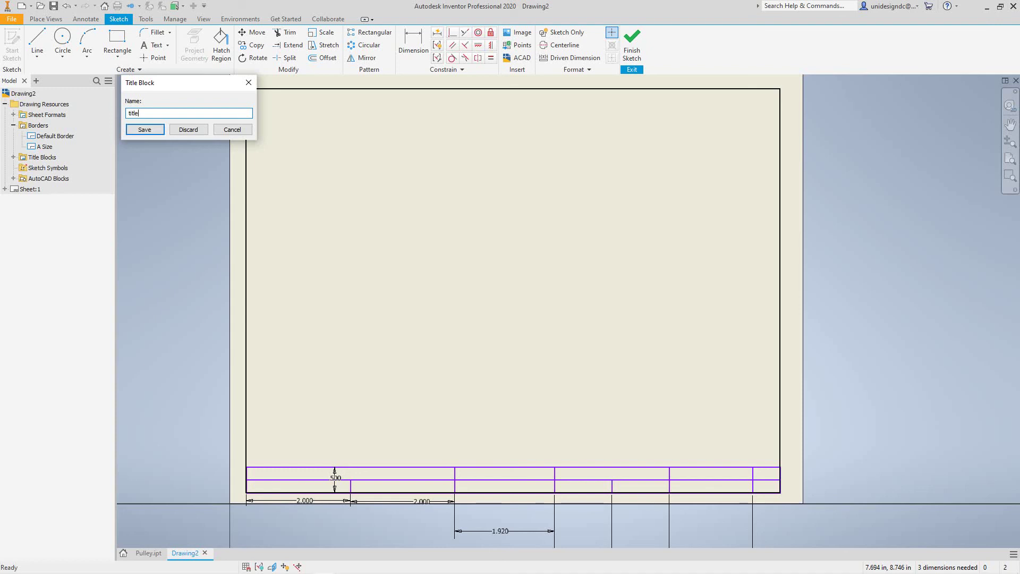
text( blk)
key(Return)
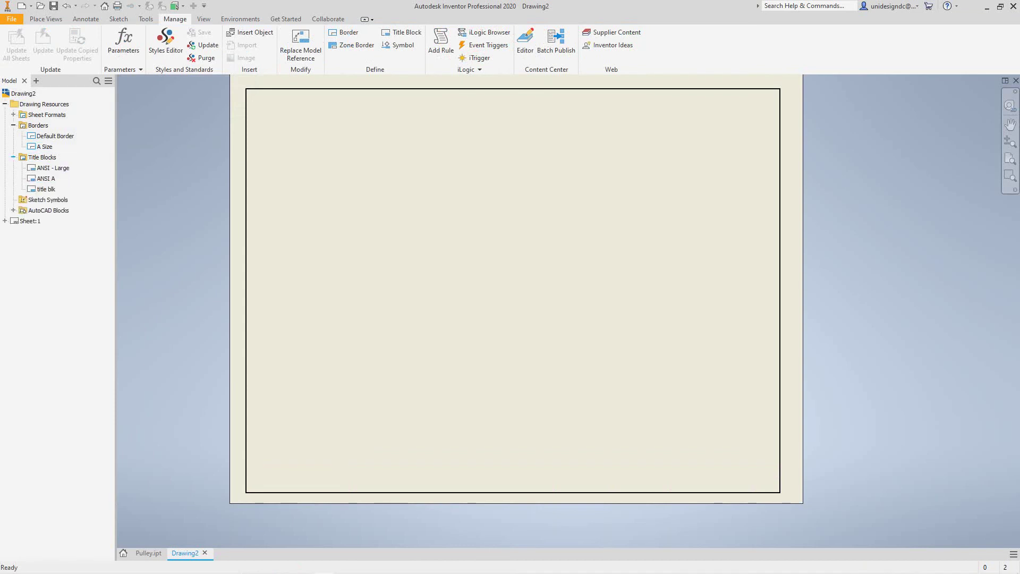
- Insert the saved "title blk" title block into the A-size drawing sheet
click(46, 189)
double_click(45, 189)
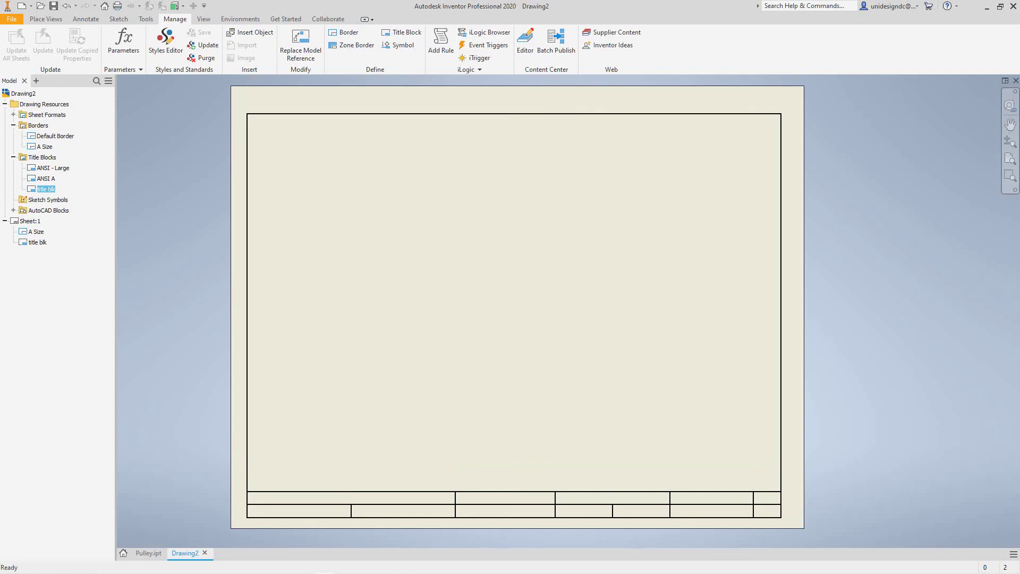
mouse_move(517, 306)
middle_down()
mouse_move(522, 247)
mouse_move(525, 292)
middle_up()
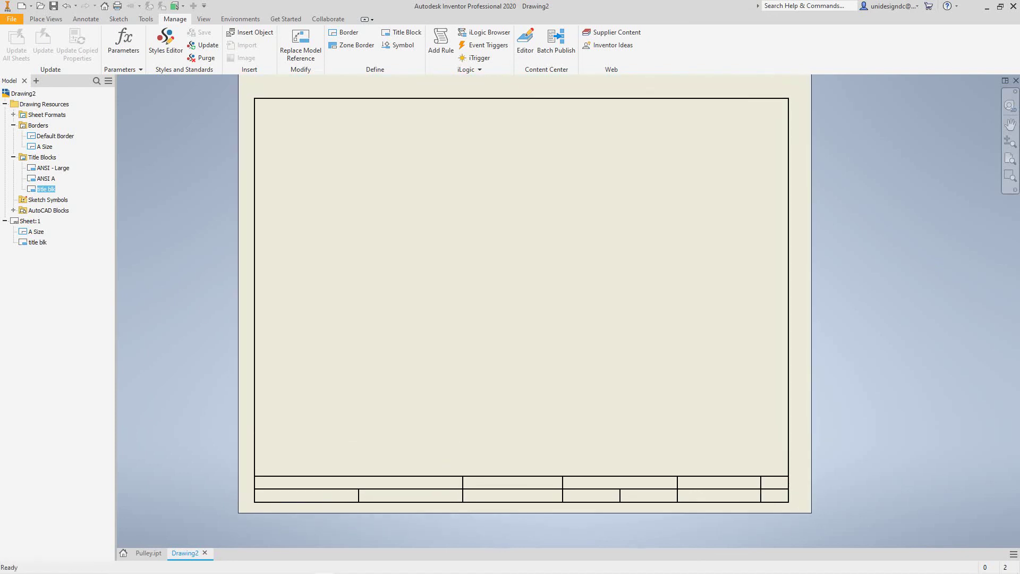